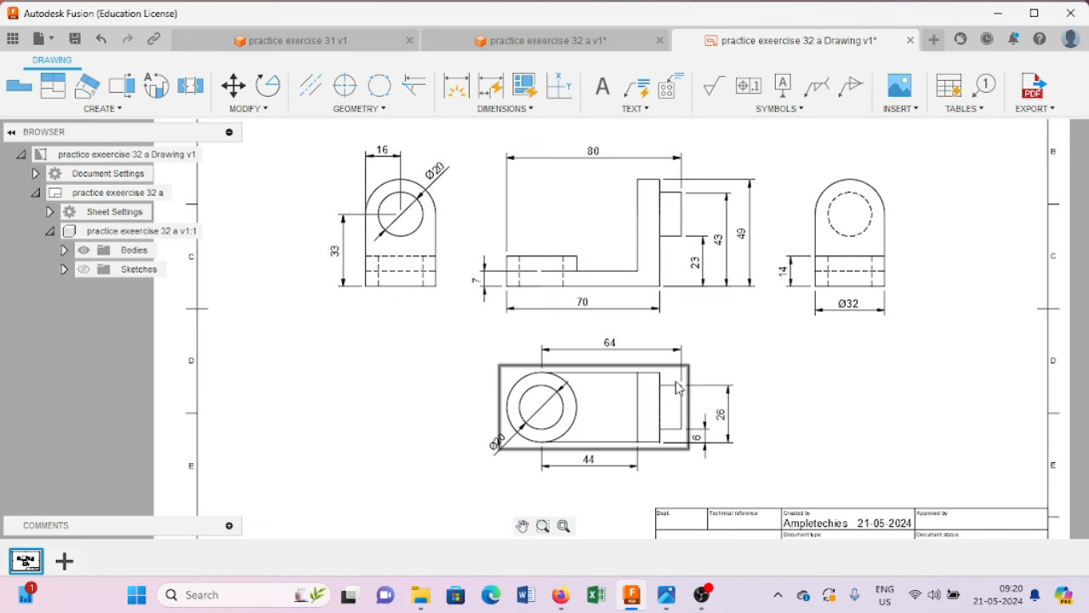
Step: Create a new design and start a sketch on the horizontal XZ origin plane
{"action": "left_click", "coordinate": [933, 42]}
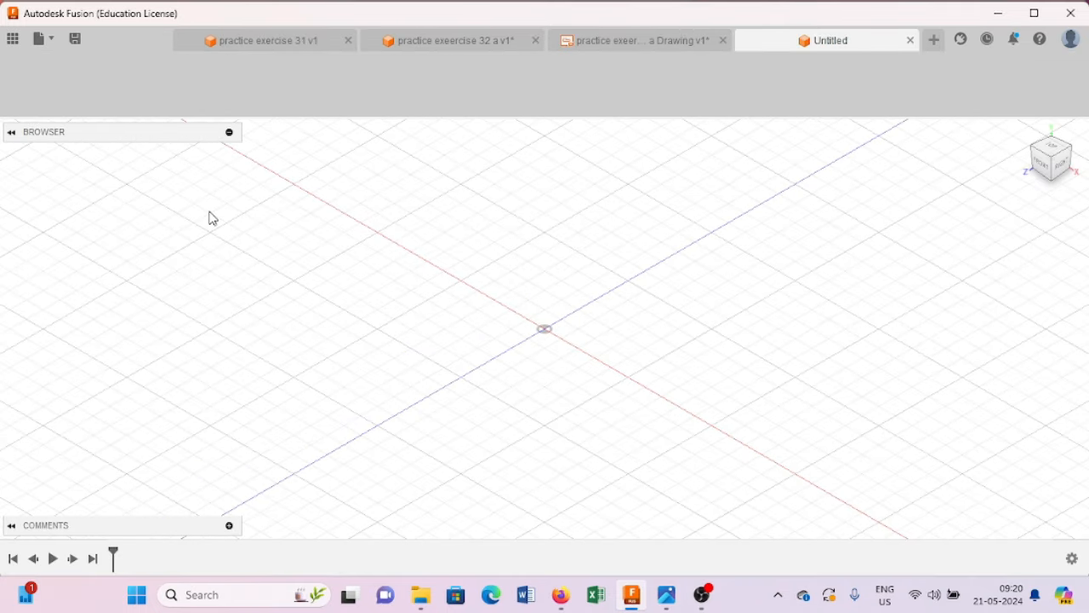
{"action": "left_click", "coordinate": [73, 84]}
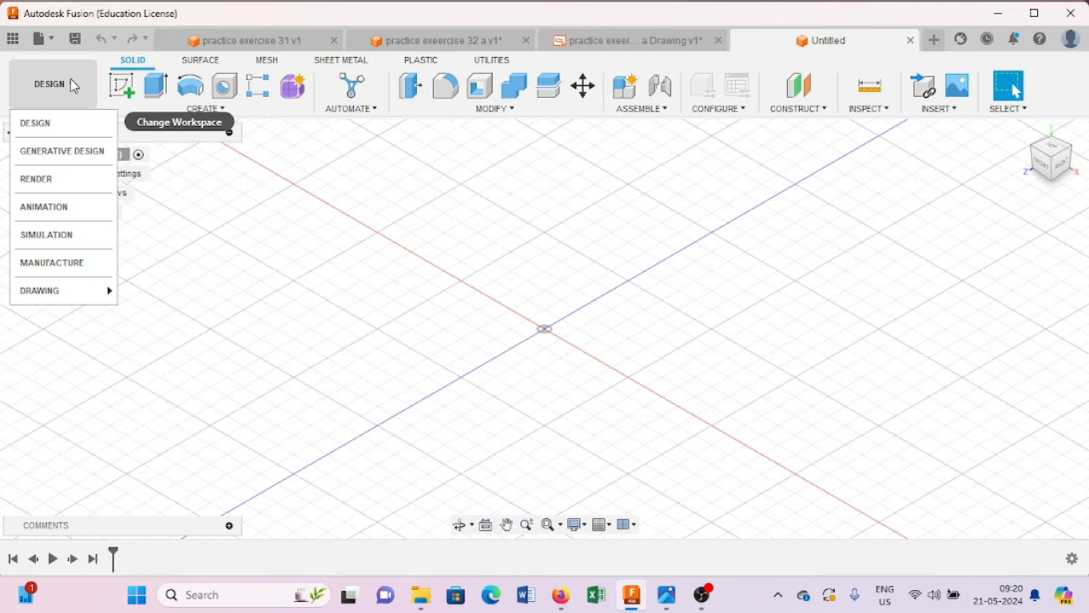
{"action": "left_click", "coordinate": [130, 90]}
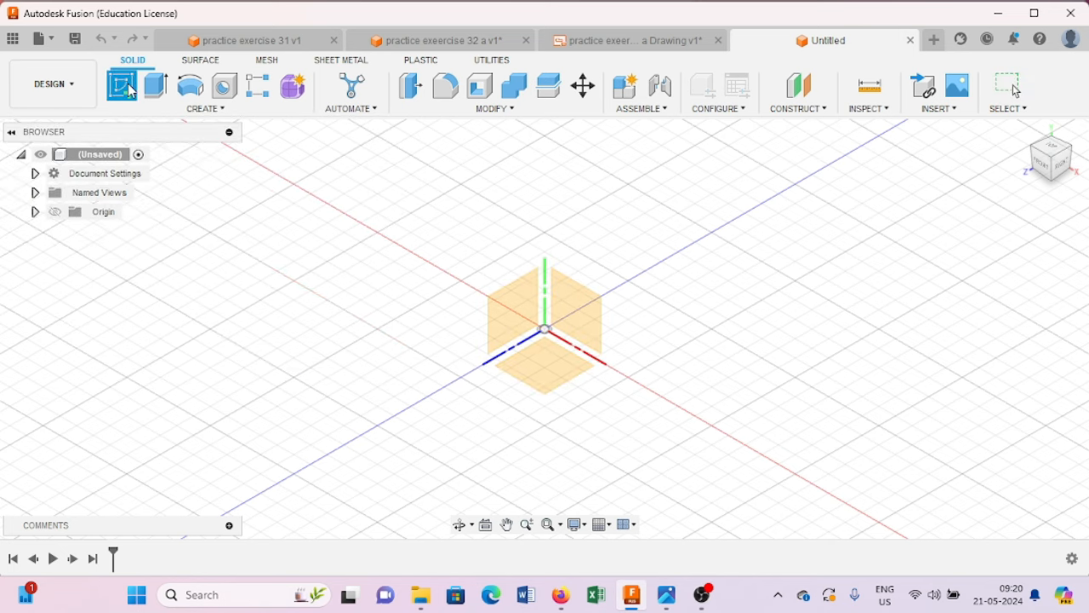
{"action": "left_click", "coordinate": [551, 368]}
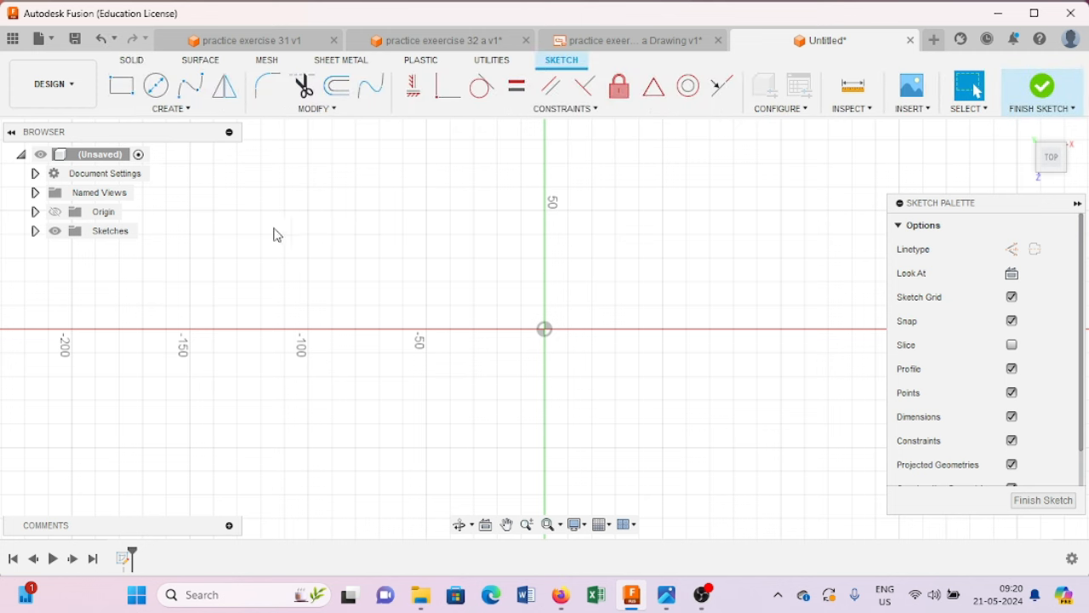
Step: Sketch a 20 mm diameter circle centred on the red axis, about 50 mm from the origin on its positive side
{"action": "left_click", "coordinate": [166, 92]}
{"action": "left_click", "coordinate": [662, 329]}
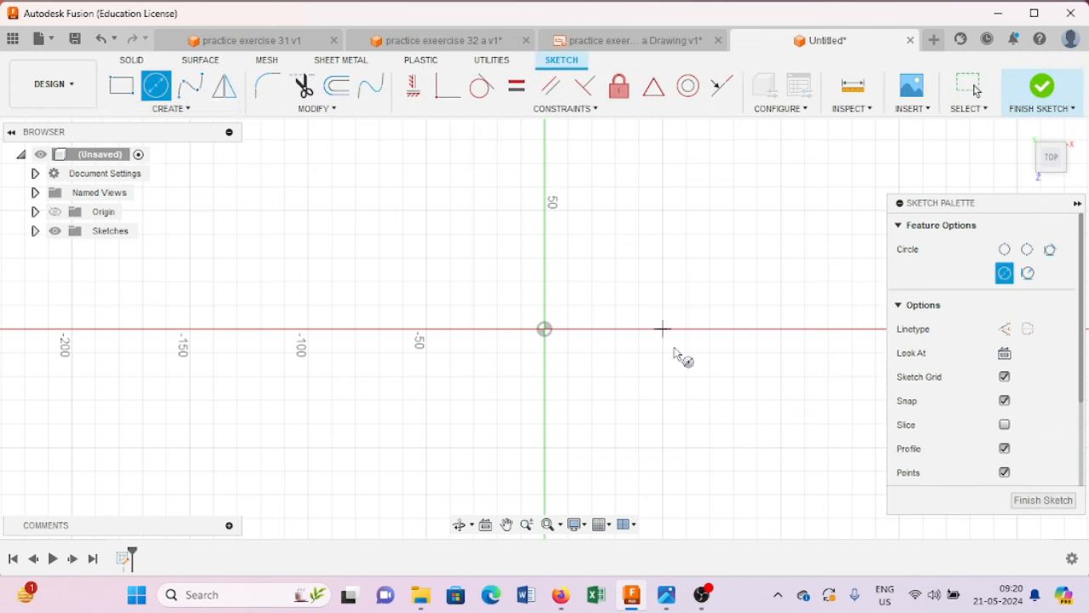
{"action": "type", "text": "20"}
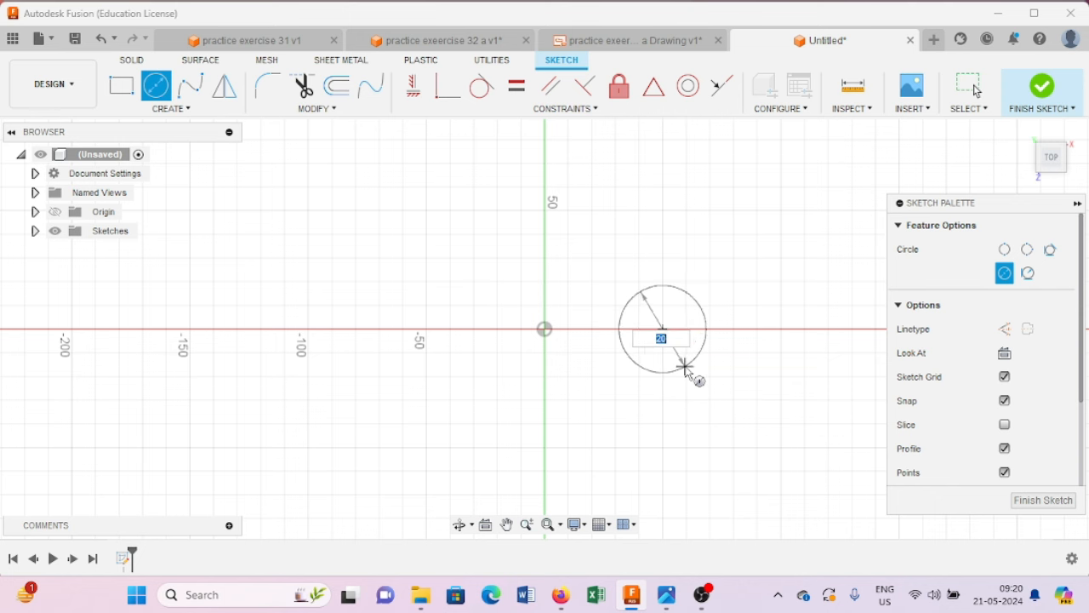
{"action": "key", "text": "Tab"}
{"action": "key", "text": "Return"}
{"action": "key", "text": "Escape"}
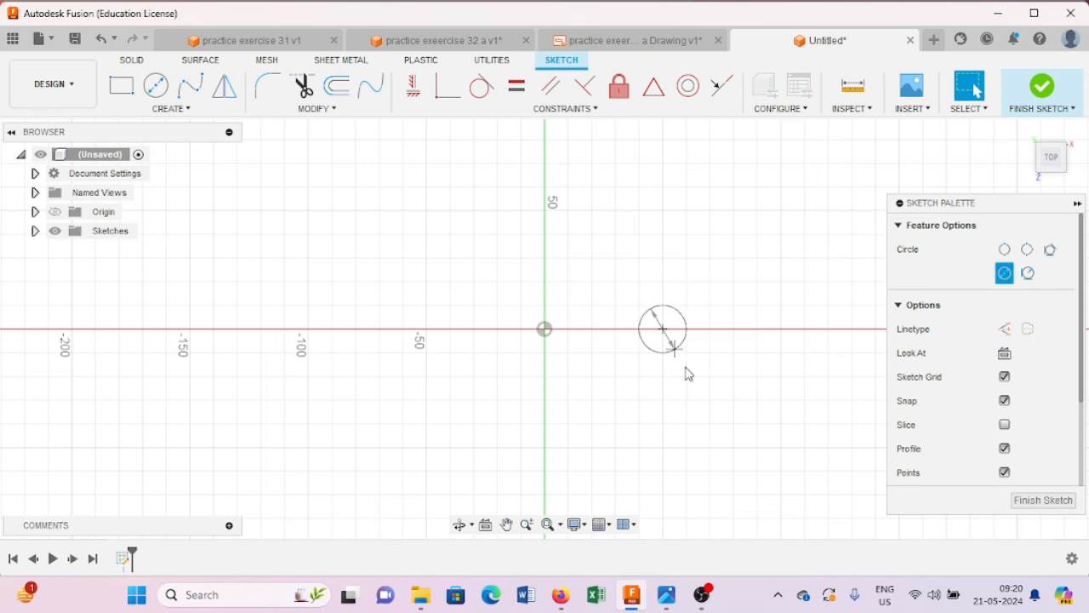
Step: Add a concentric circle of 32 mm diameter around the 20 mm circle
{"action": "scroll", "coordinate": [679, 387], "scroll_direction": "up", "scroll_amount": 2}
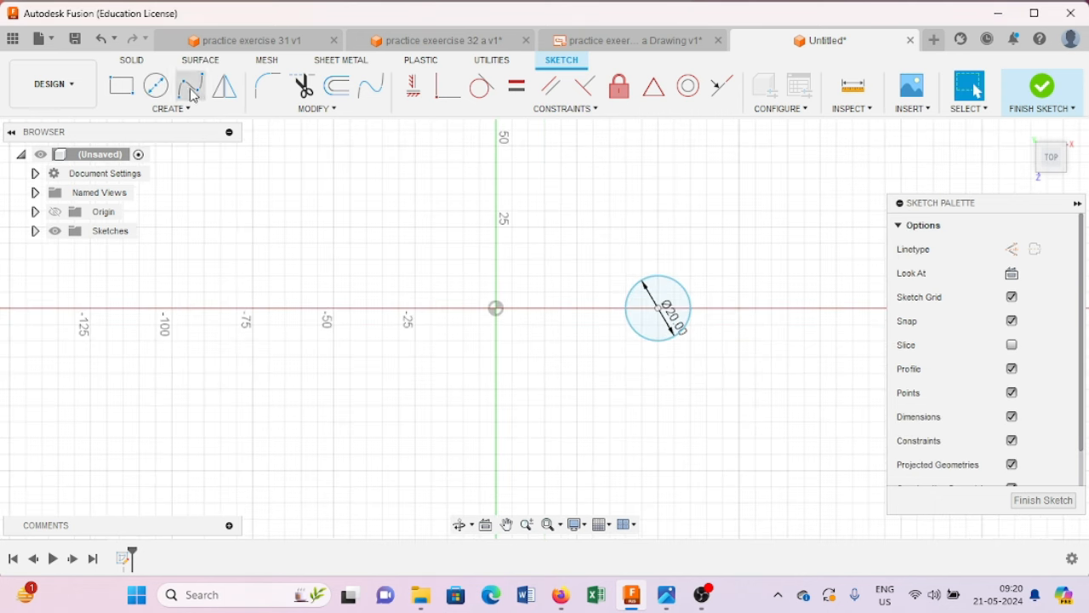
{"action": "left_click", "coordinate": [156, 85]}
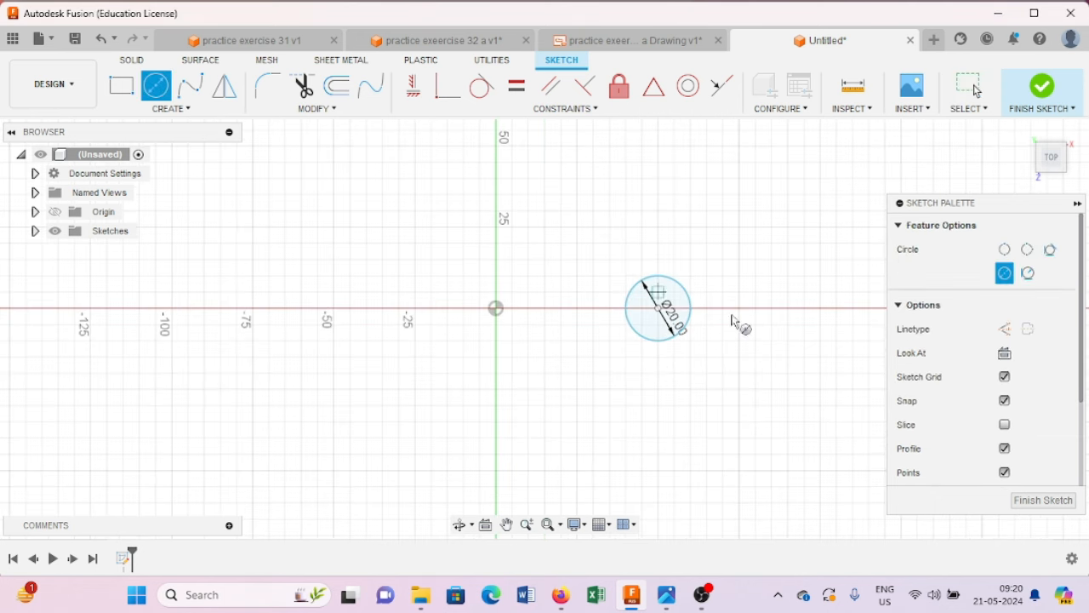
{"action": "left_click", "coordinate": [657, 307]}
{"action": "type", "text": "32"}
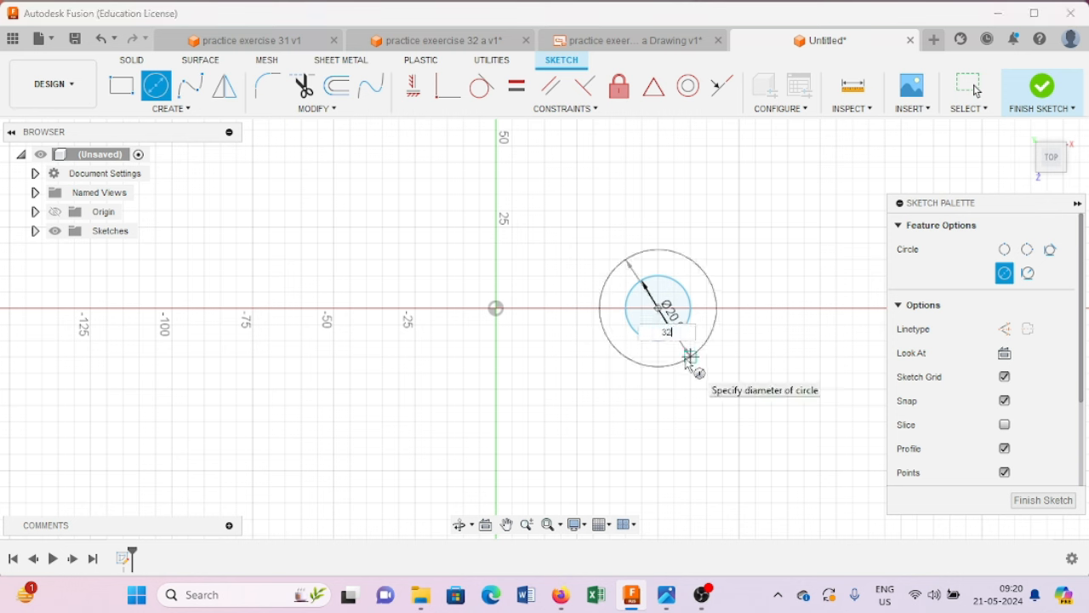
{"action": "key", "text": "Return"}
{"action": "key", "text": "Escape"}
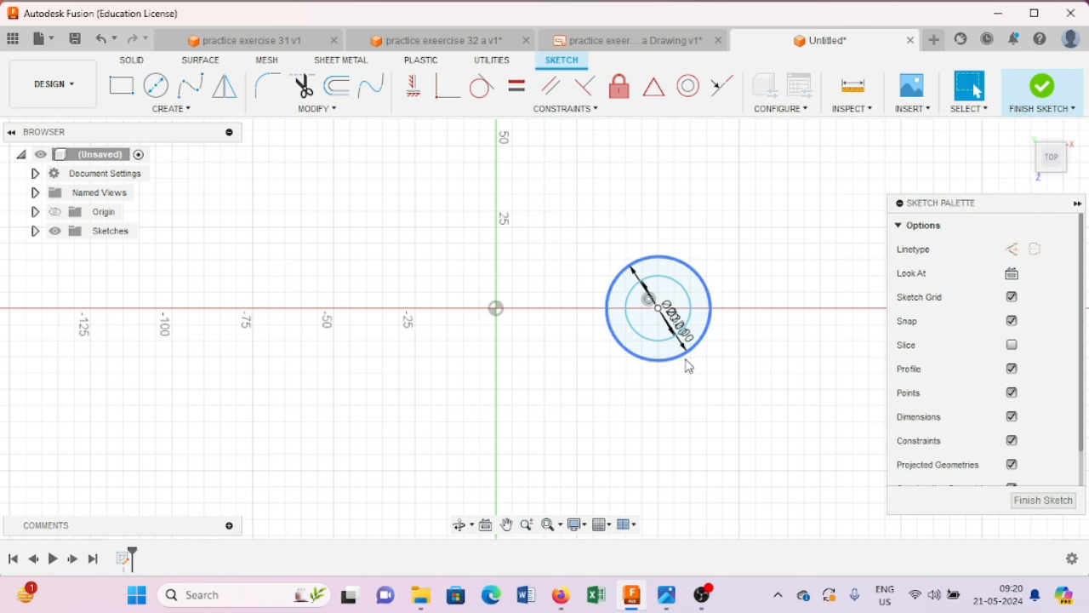
Step: Check the drawing, sketch a 54 x 32 mm rectangle from the outer circle's lowest point toward the origin, and finish the sketch
{"action": "left_click", "coordinate": [632, 42]}
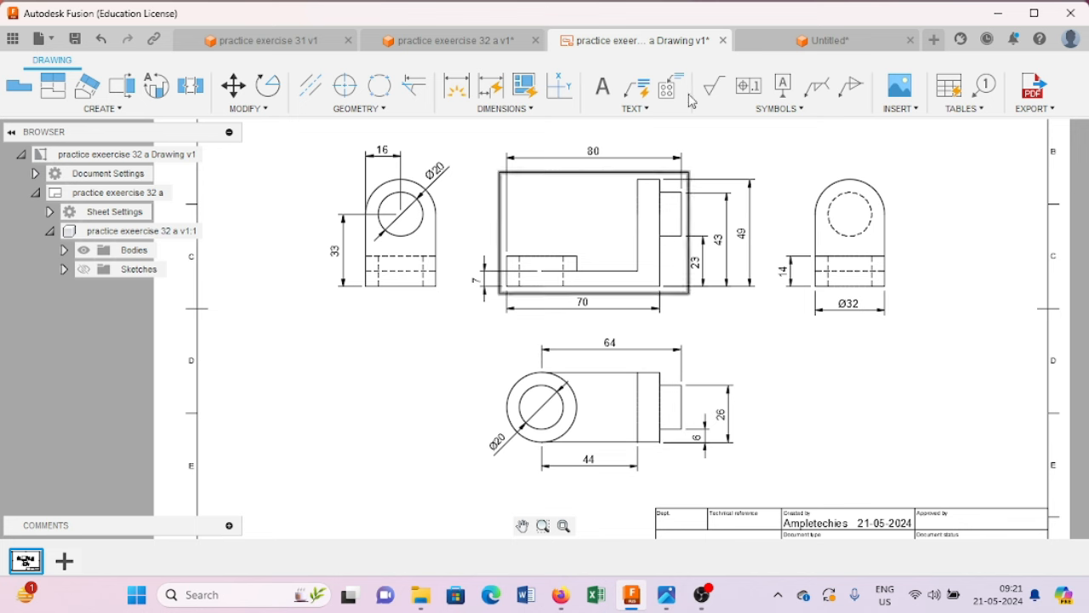
{"action": "left_click", "coordinate": [776, 43]}
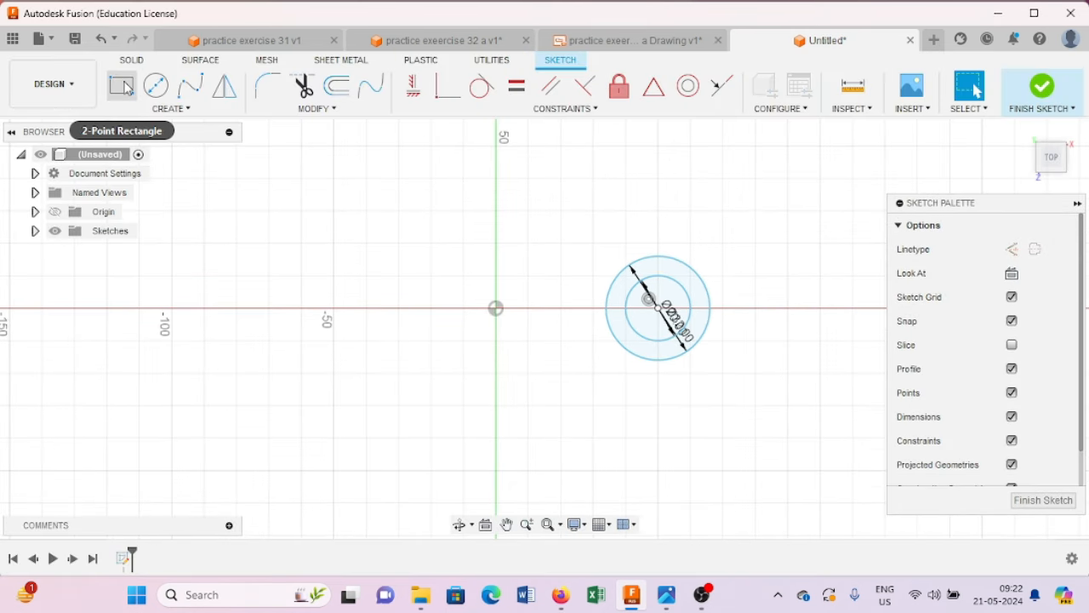
{"action": "left_click", "coordinate": [128, 89]}
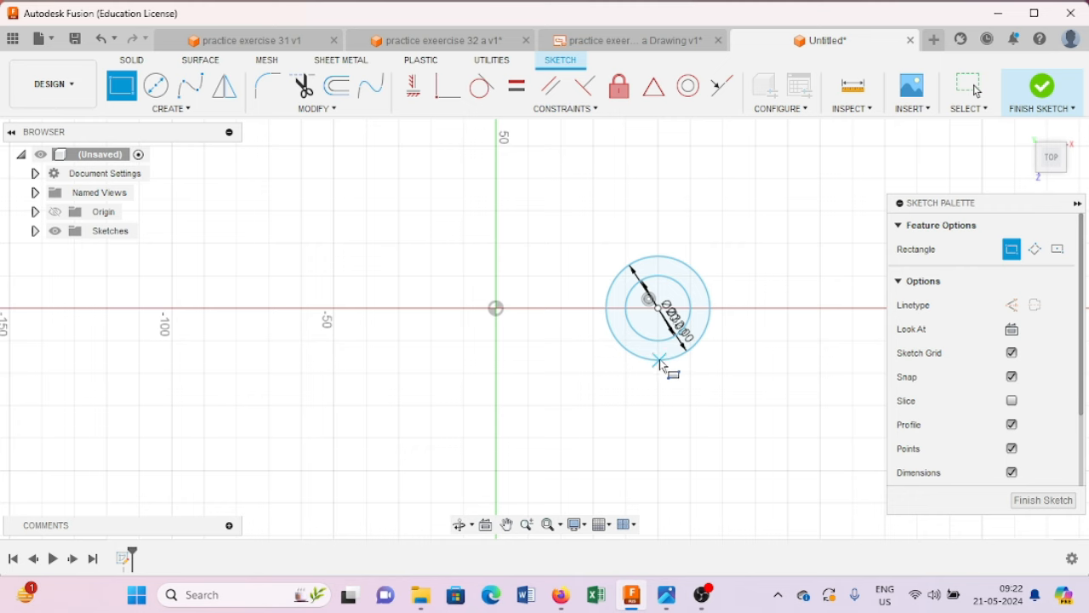
{"action": "scroll", "coordinate": [667, 364], "scroll_direction": "up", "scroll_amount": 5}
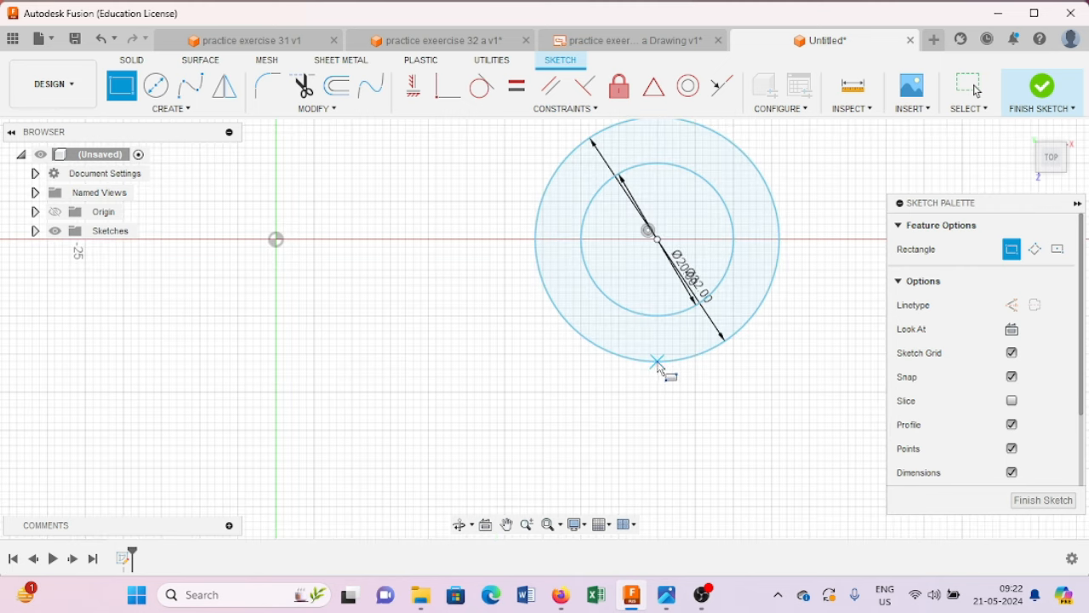
{"action": "left_click", "coordinate": [657, 361]}
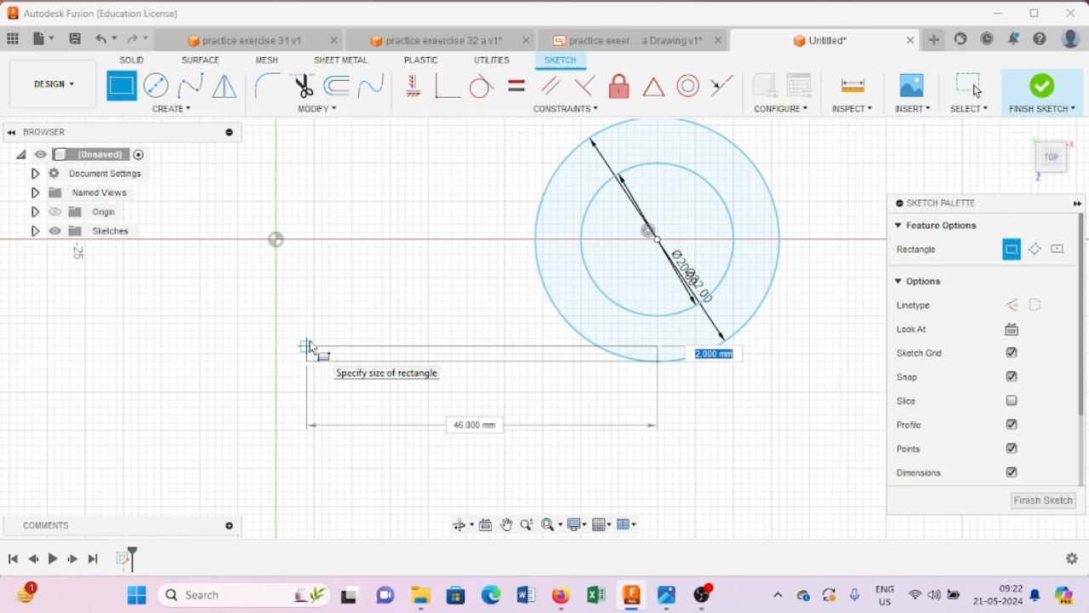
{"action": "key", "text": "Tab"}
{"action": "type", "text": "5"}
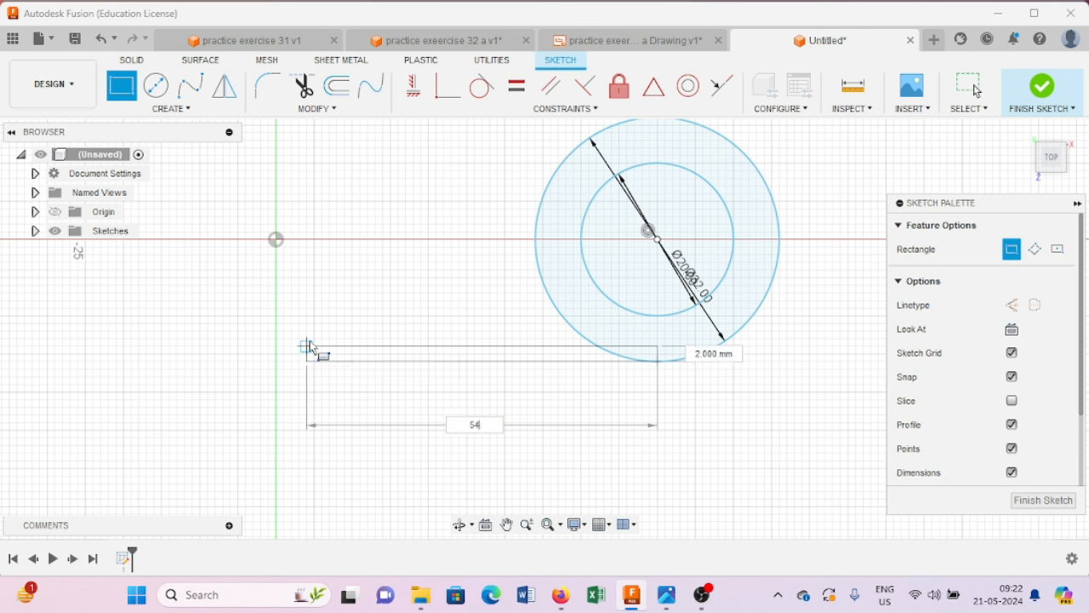
{"action": "type", "text": "4"}
{"action": "key", "text": "Tab"}
{"action": "key", "text": "Tab"}
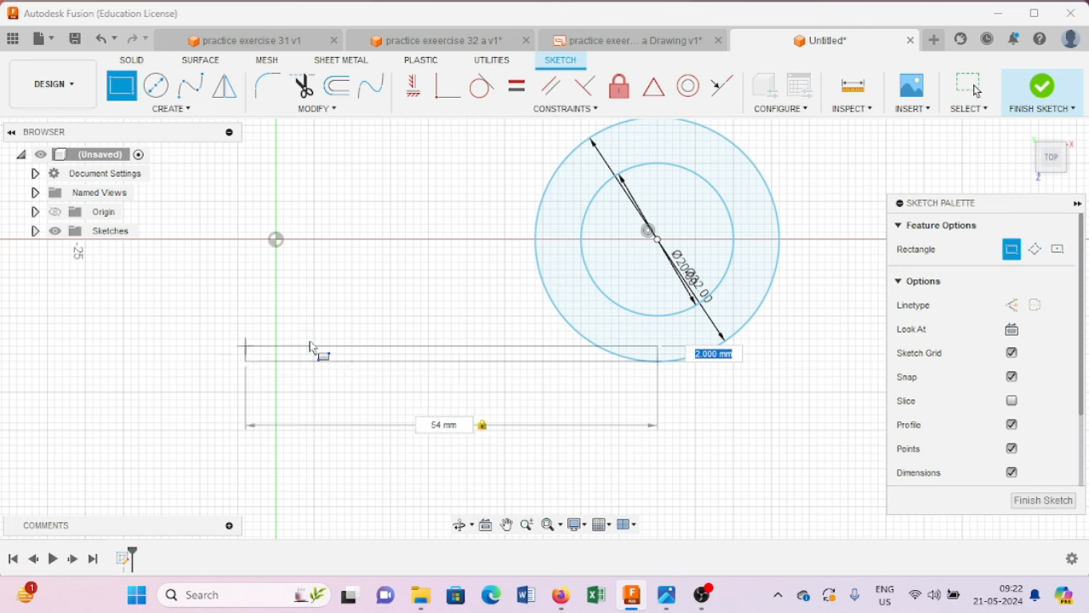
{"action": "type", "text": "32"}
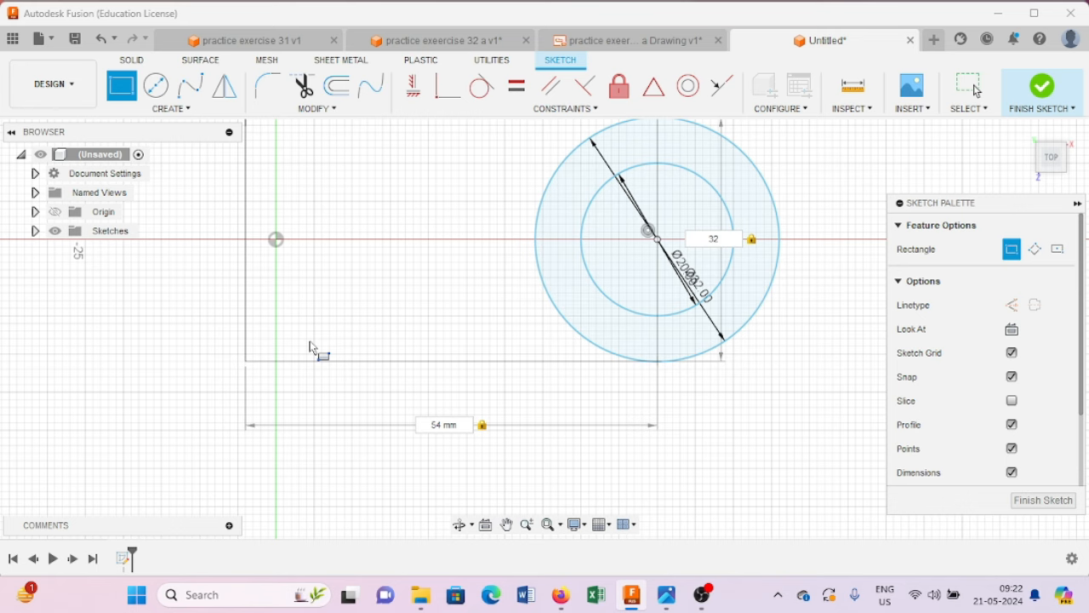
{"action": "scroll", "coordinate": [311, 347], "scroll_direction": "down", "scroll_amount": 2}
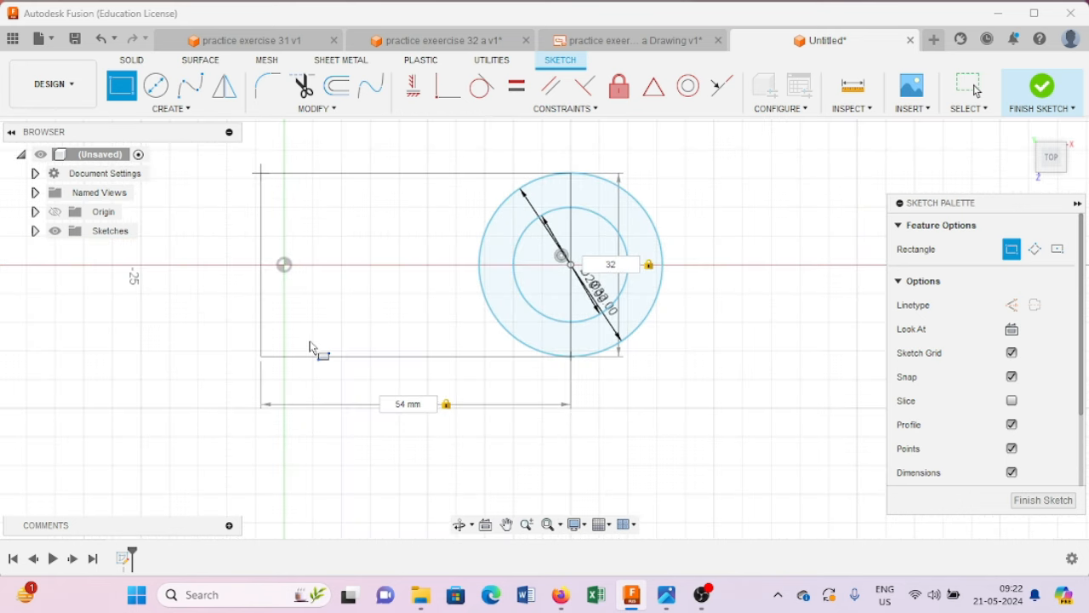
{"action": "key", "text": "Return"}
{"action": "key", "text": "Escape"}
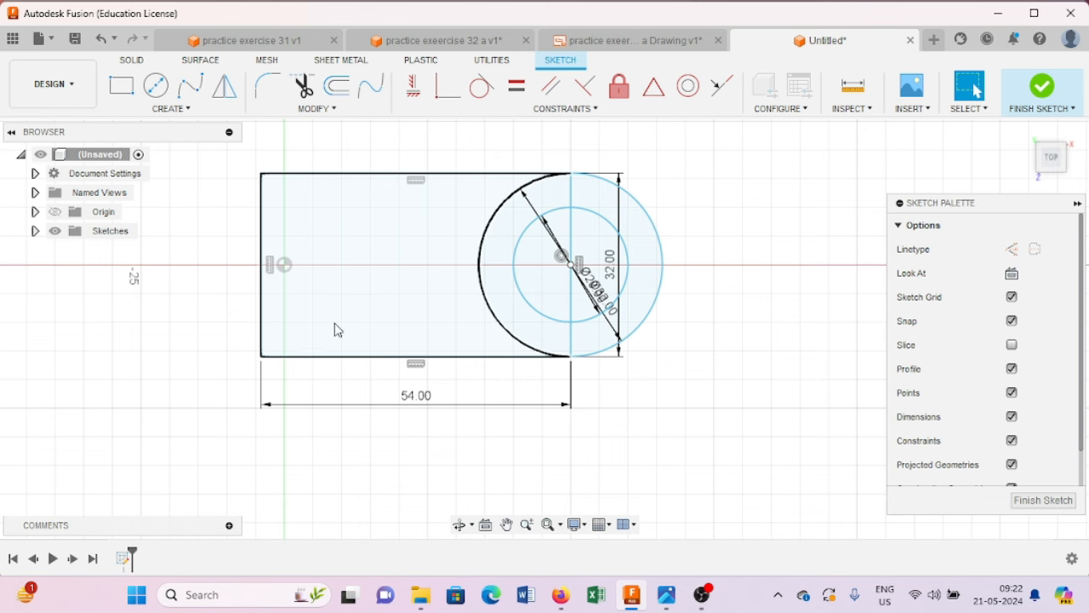
{"action": "left_click", "coordinate": [1047, 92]}
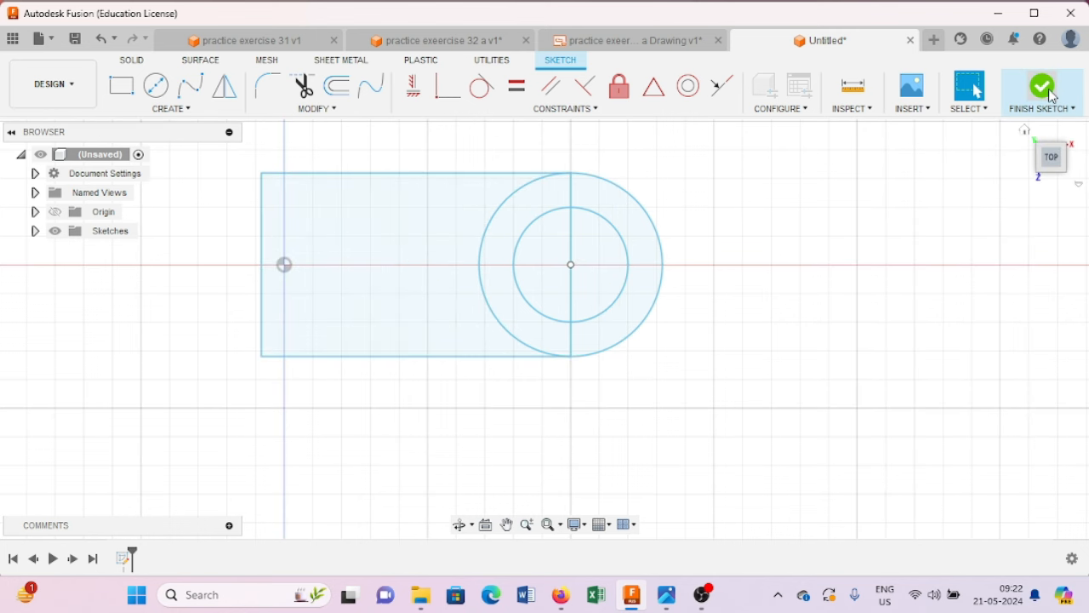
Step: Extrude the rectangular profile outside the circles 7 mm upward as a new body, checking the plate thickness in the drawing
{"action": "left_click", "coordinate": [1024, 132]}
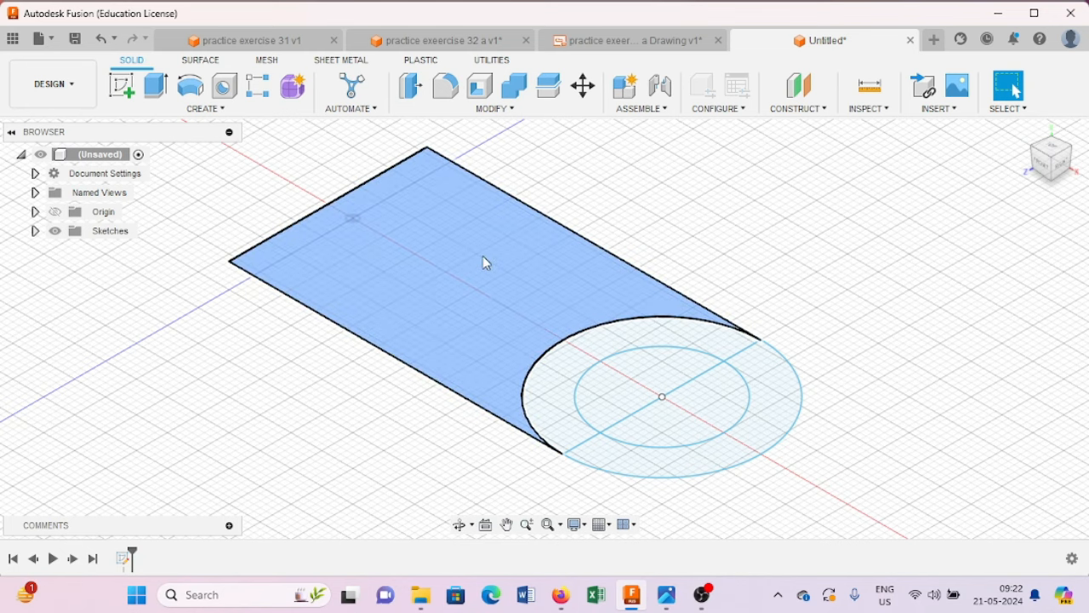
{"action": "left_click", "coordinate": [486, 259]}
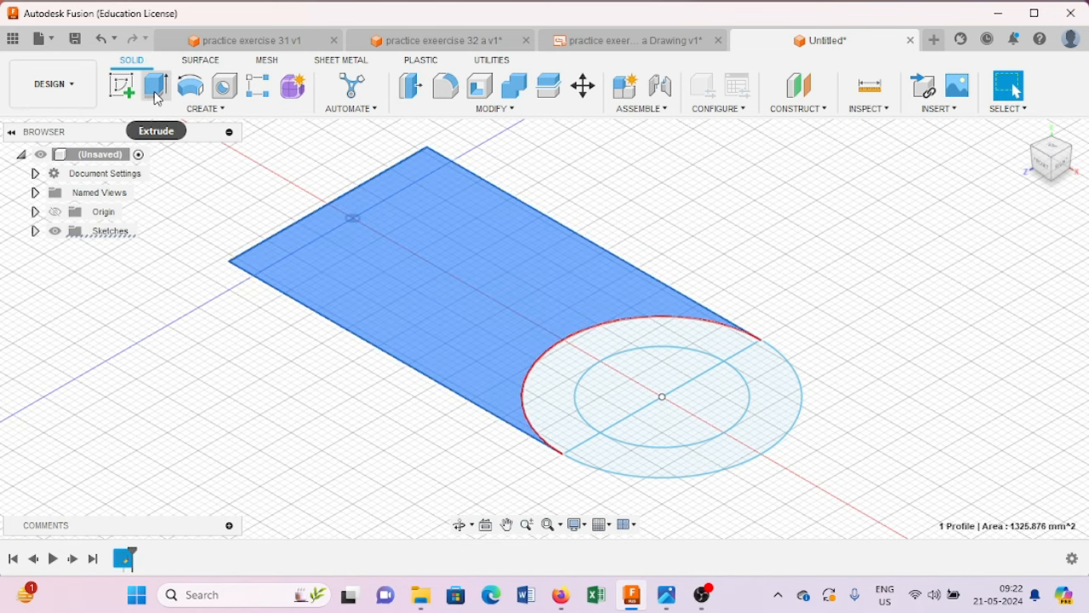
{"action": "left_click", "coordinate": [651, 42]}
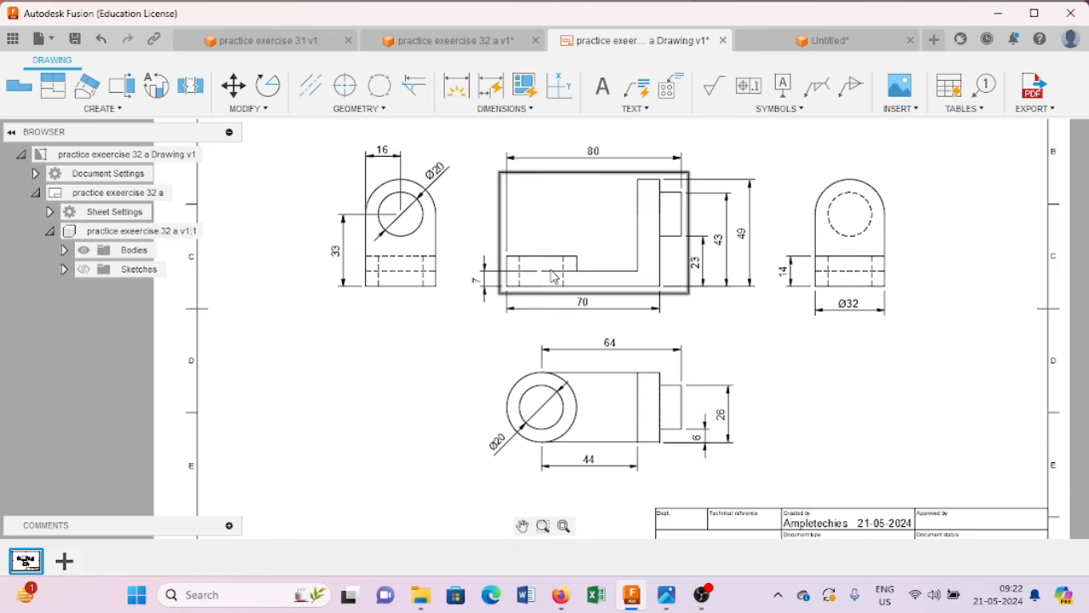
{"action": "left_click", "coordinate": [827, 43]}
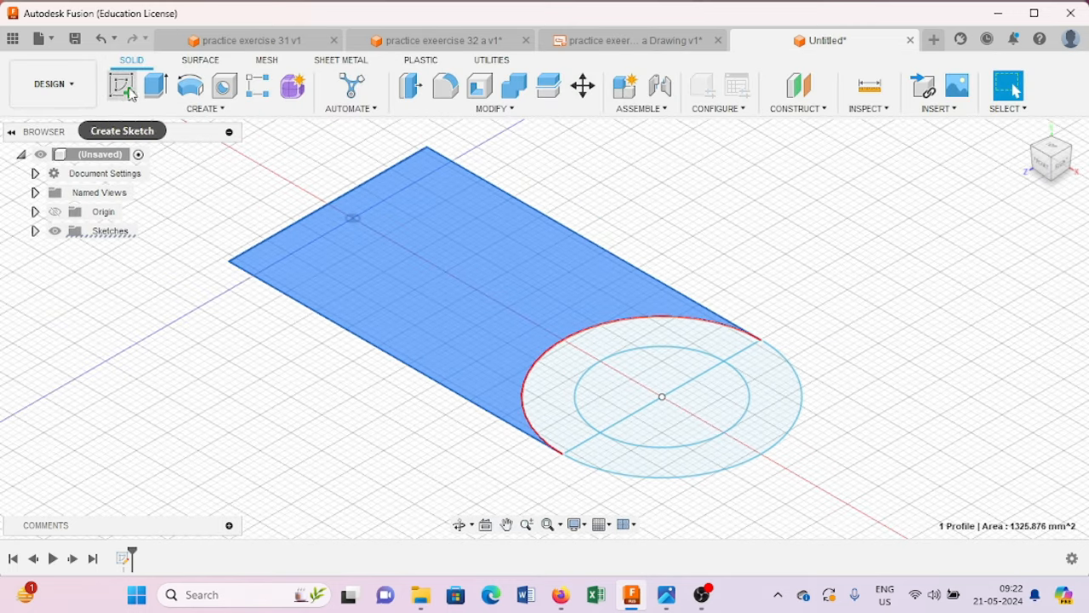
{"action": "left_click", "coordinate": [154, 89]}
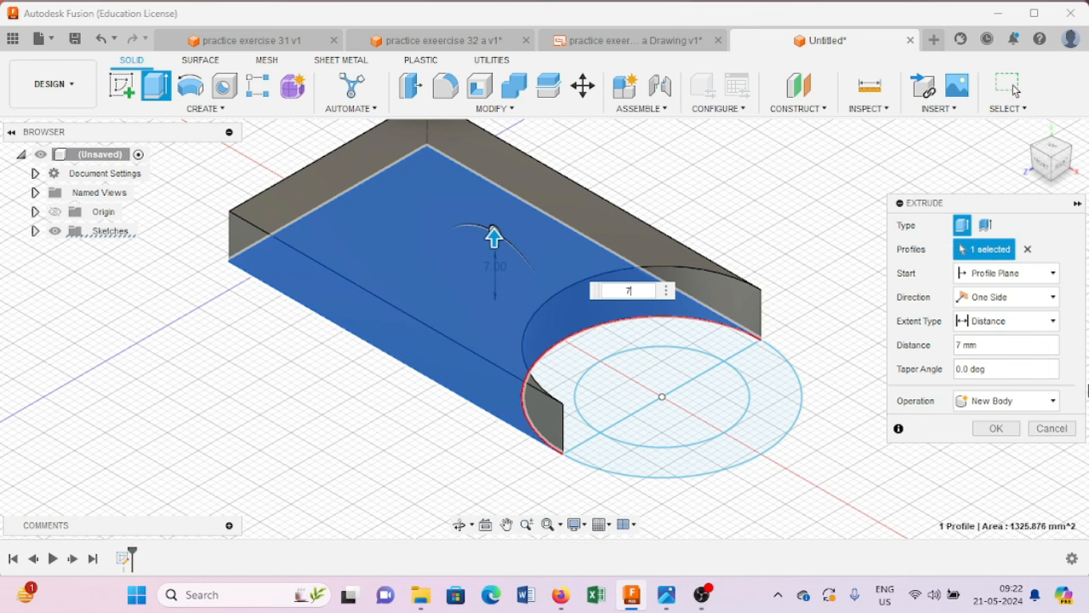
{"action": "left_click", "coordinate": [987, 428]}
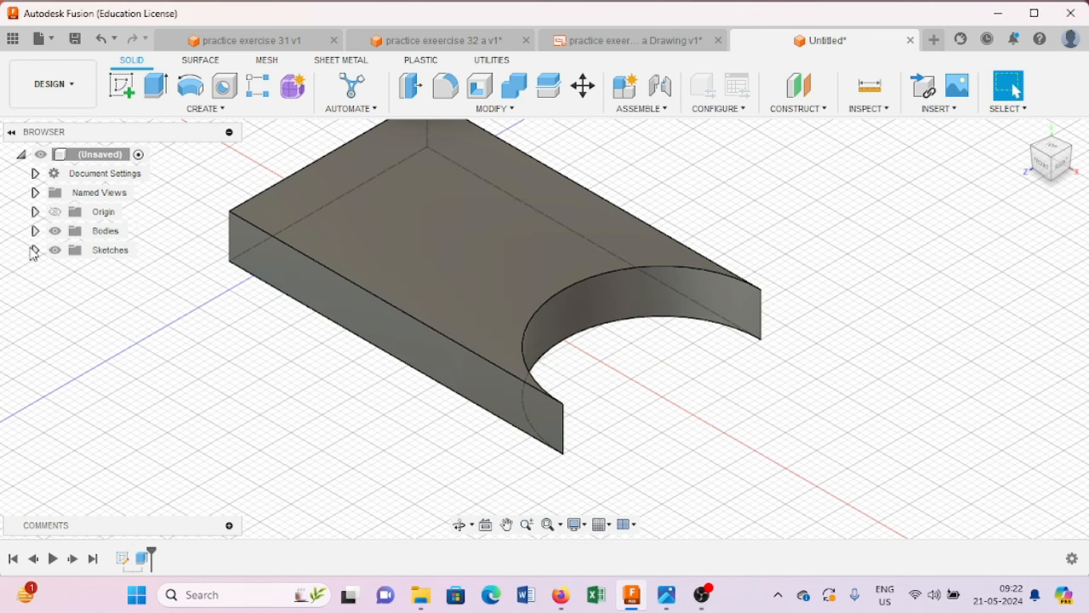
Step: Show Sketch1 again and extrude both halves of the ring between the circles 14 mm upward, joined to the plate
{"action": "left_click", "coordinate": [35, 250]}
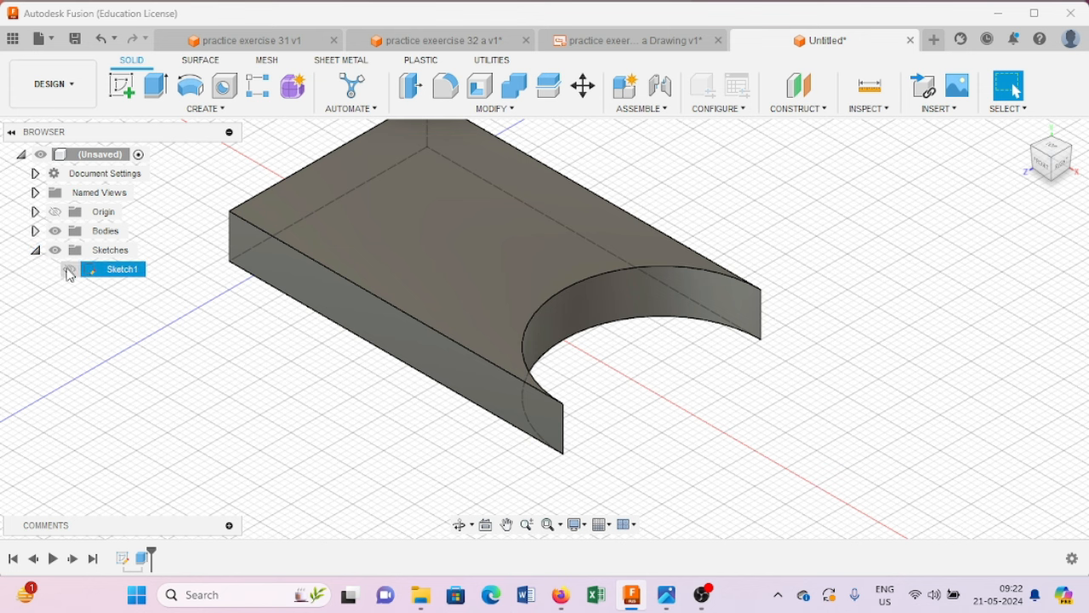
{"action": "left_click", "coordinate": [70, 269]}
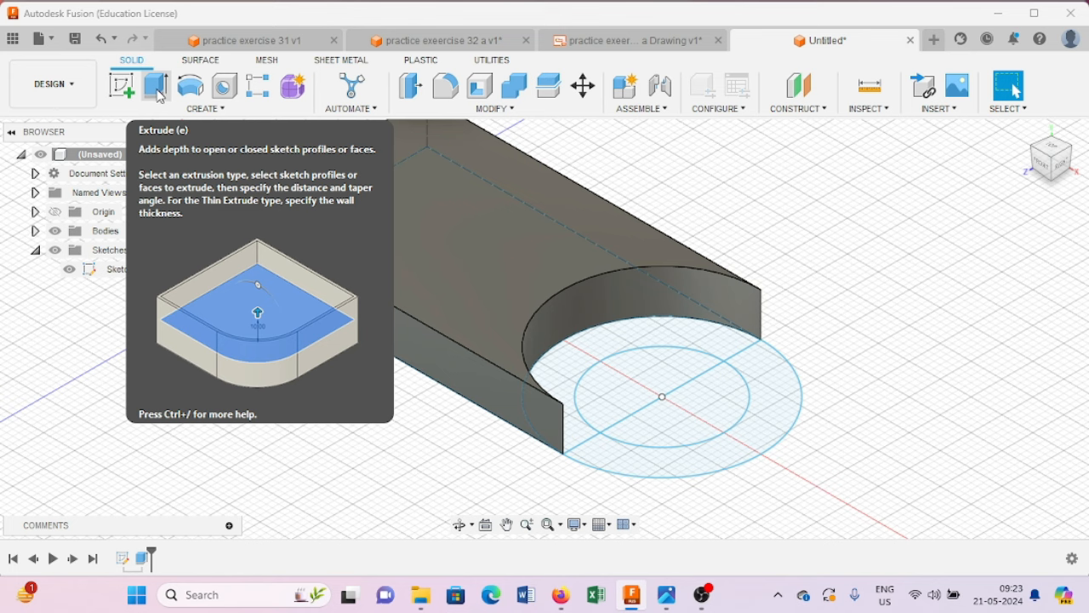
{"action": "left_click", "coordinate": [157, 88]}
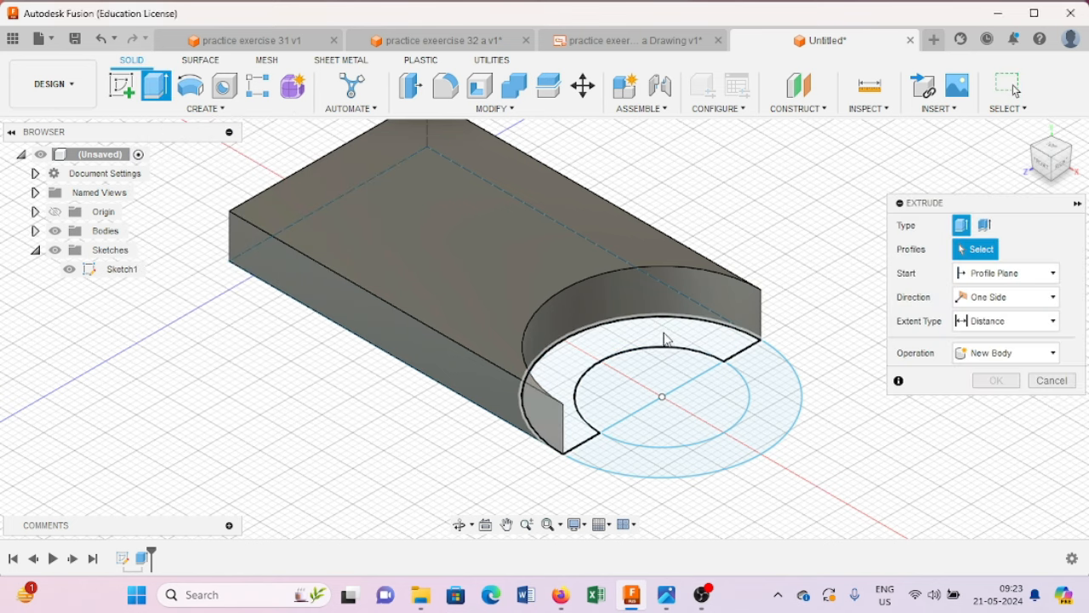
{"action": "left_click", "coordinate": [664, 334]}
{"action": "left_click", "coordinate": [766, 375]}
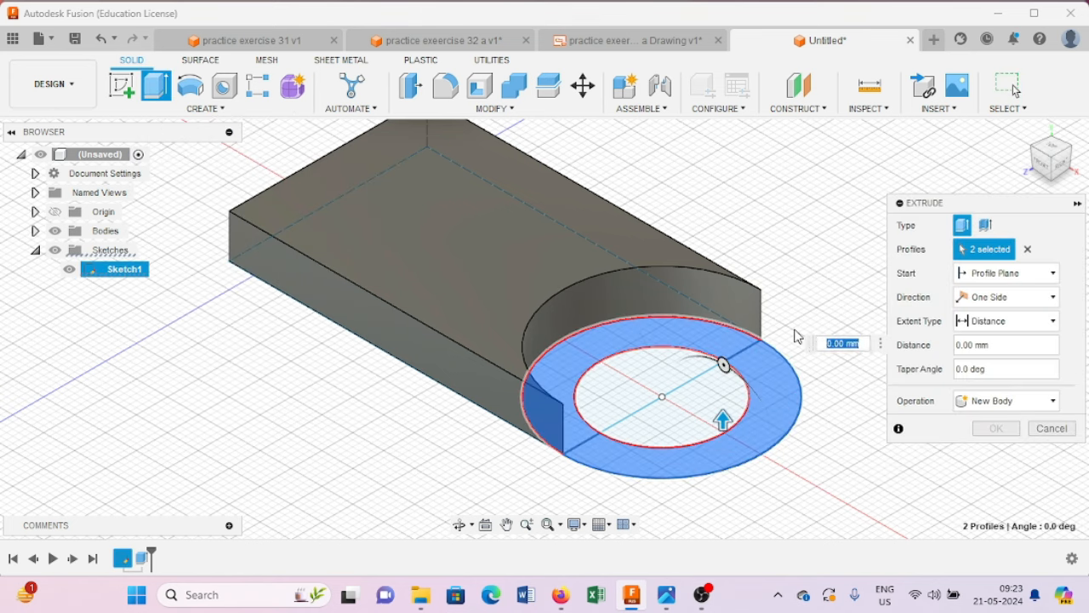
{"action": "type", "text": "14"}
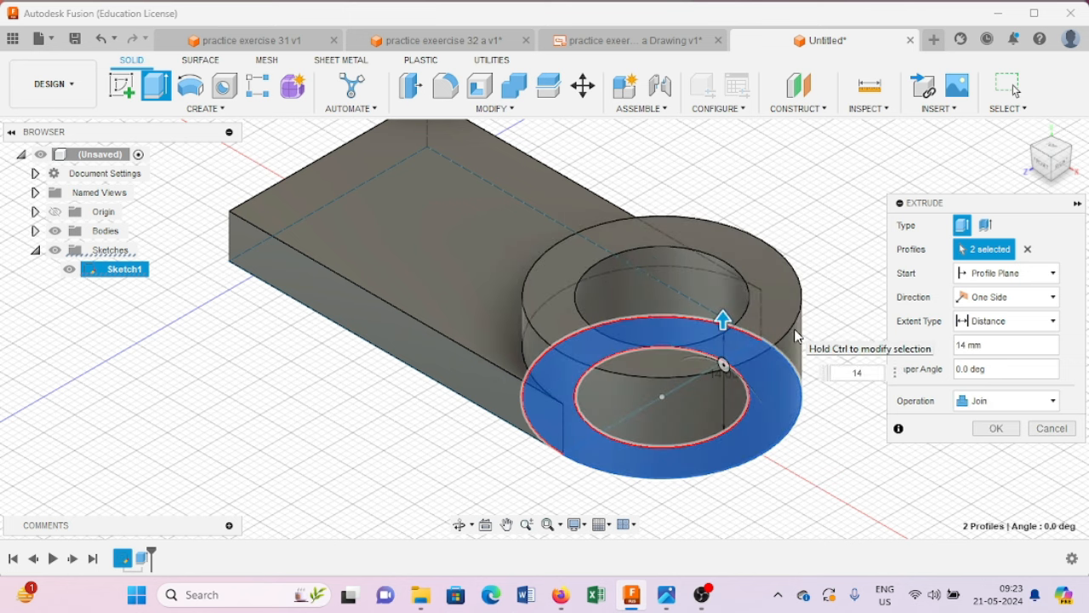
{"action": "key", "text": "Return"}
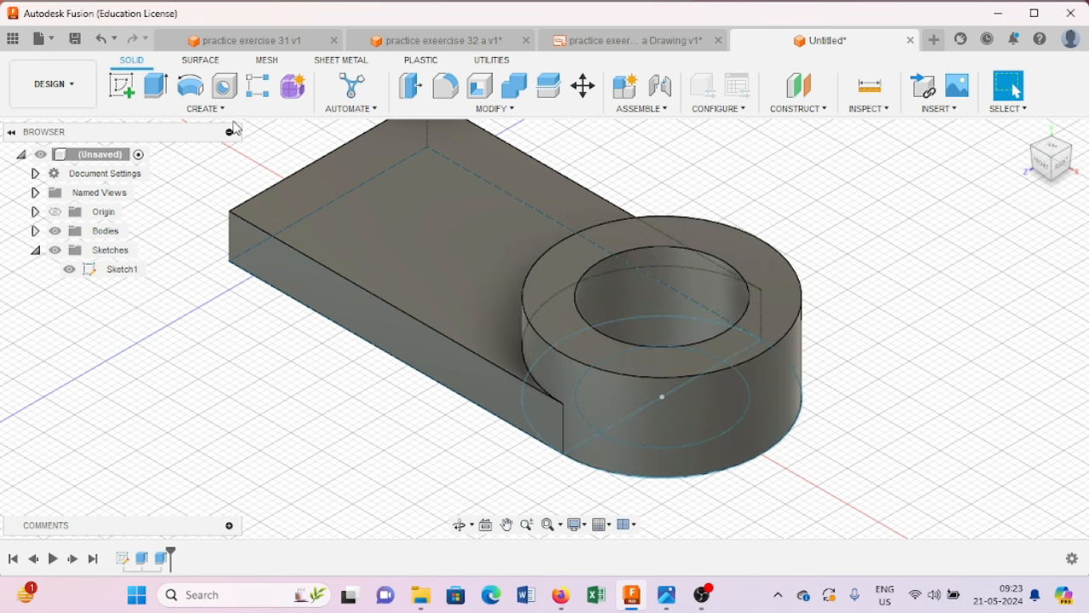
Step: Check the upright in the drawing, sketch a 32 x 10 mm rectangle on the plate's top face along its square end, and finish the sketch
{"action": "left_click", "coordinate": [439, 44]}
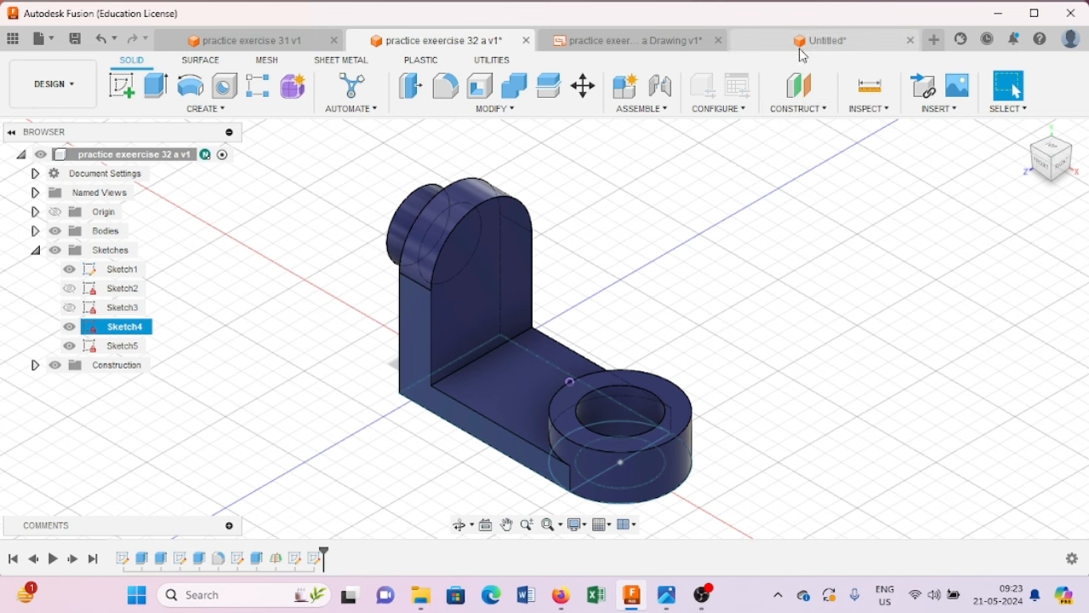
{"action": "left_click", "coordinate": [663, 42]}
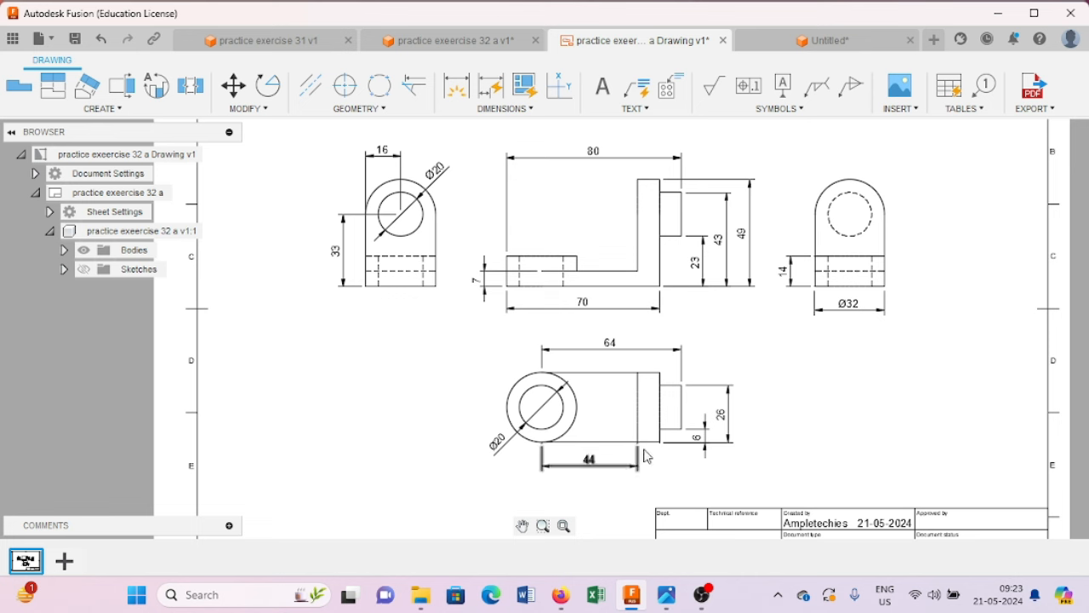
{"action": "left_click", "coordinate": [802, 47]}
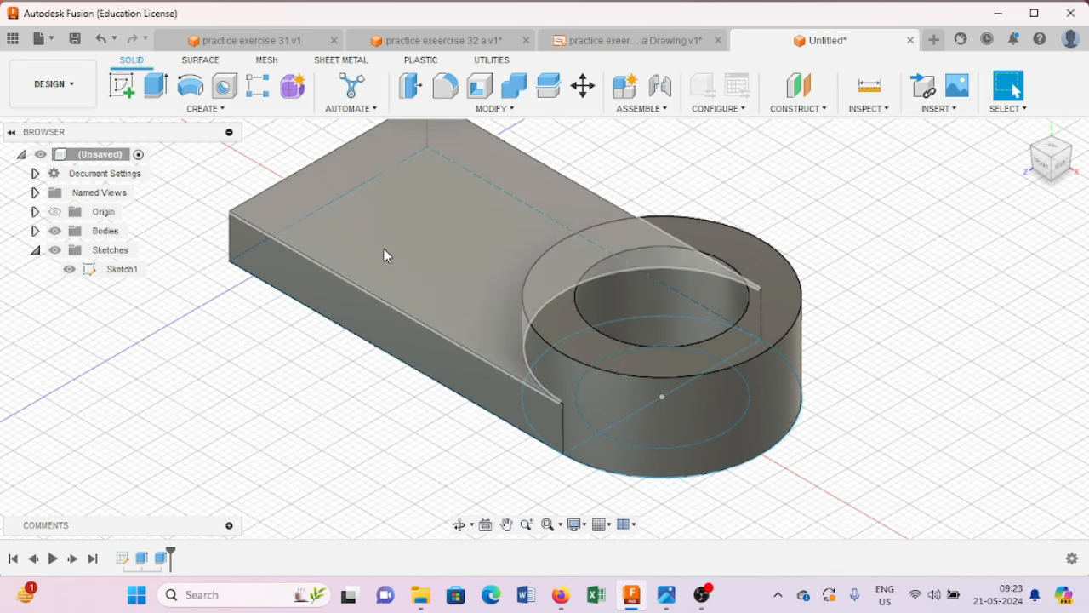
{"action": "left_click", "coordinate": [382, 249]}
{"action": "left_click", "coordinate": [130, 95]}
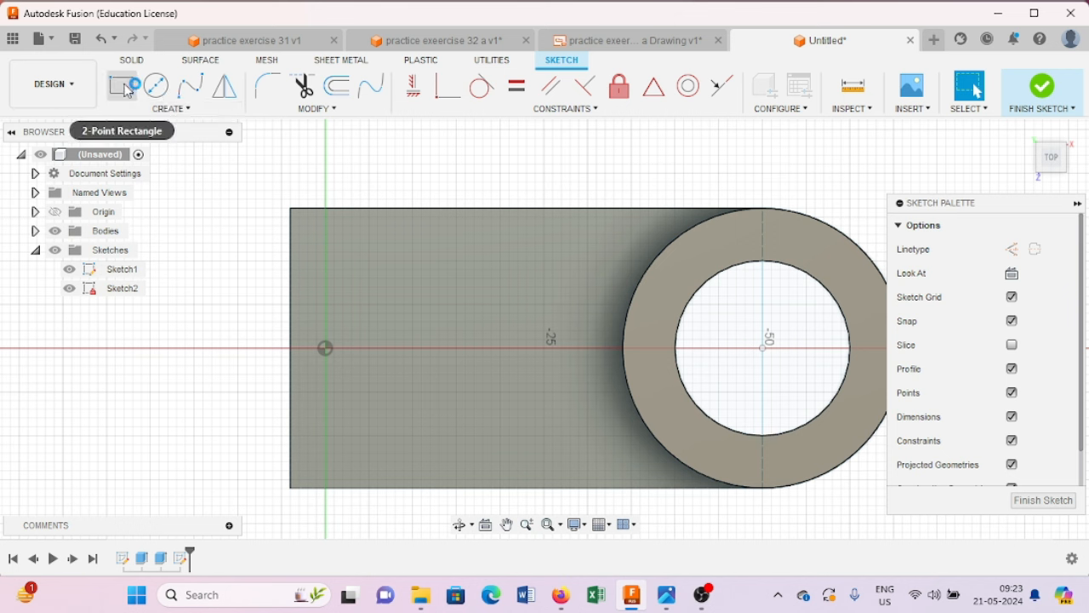
{"action": "left_click", "coordinate": [124, 87]}
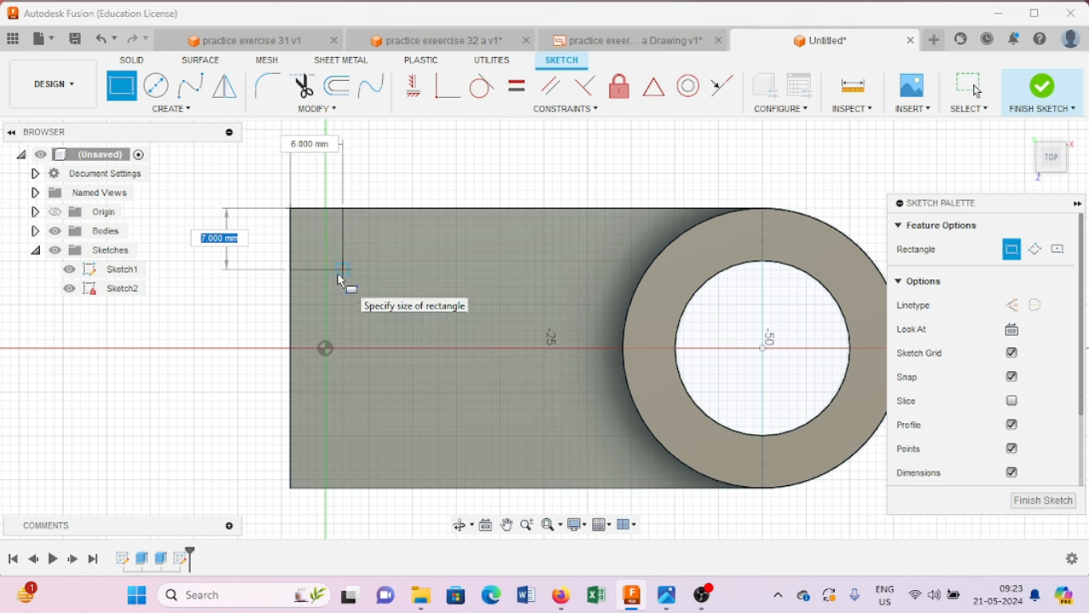
{"action": "type", "text": "32"}
{"action": "key", "text": "Tab"}
{"action": "type", "text": "10"}
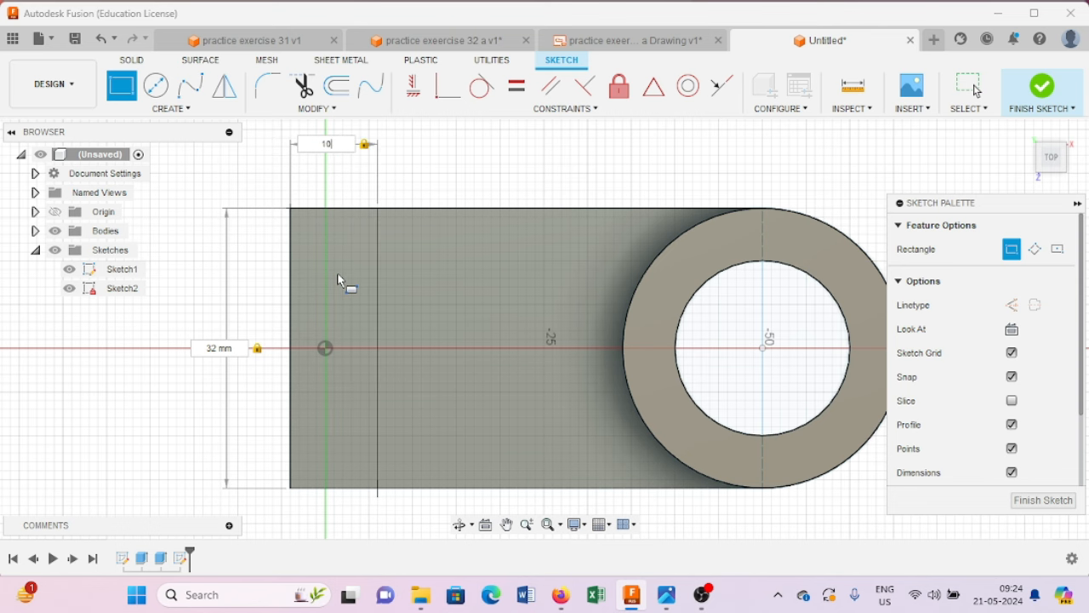
{"action": "key", "text": "Return"}
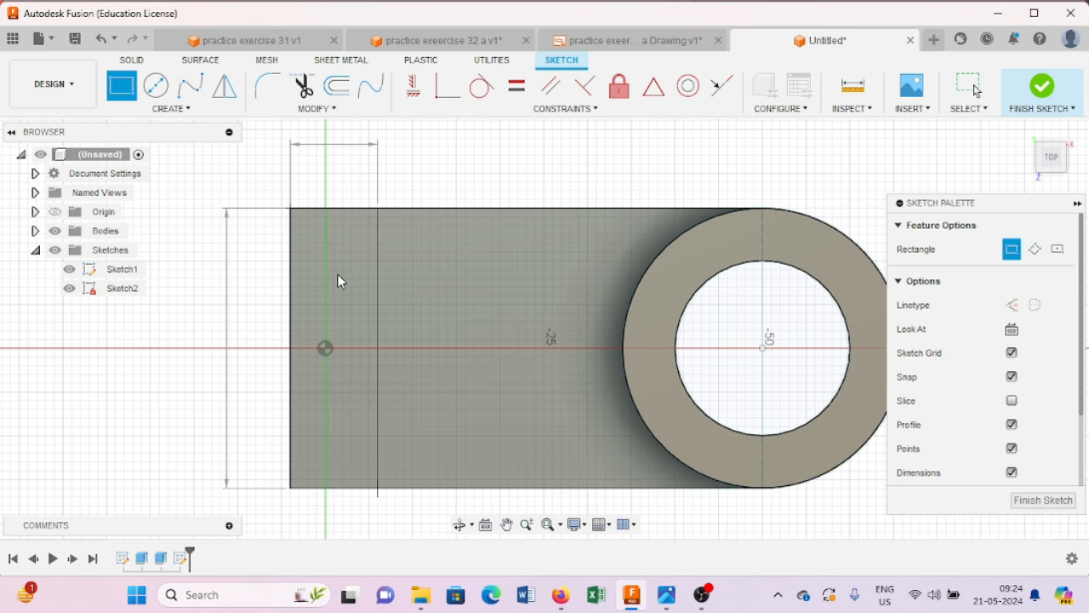
{"action": "key", "text": "Escape"}
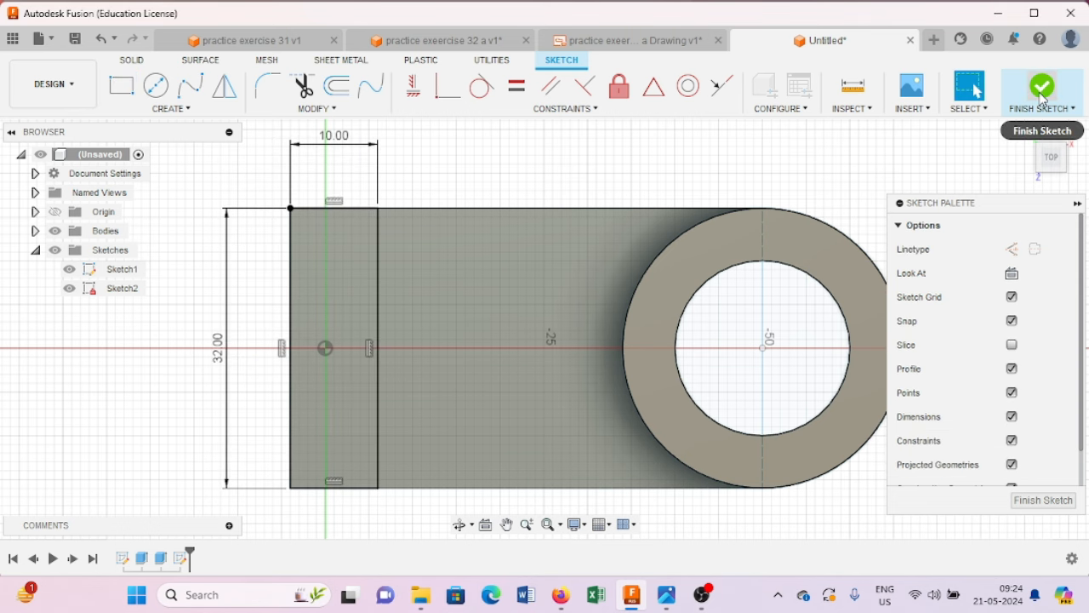
{"action": "left_click", "coordinate": [1043, 98]}
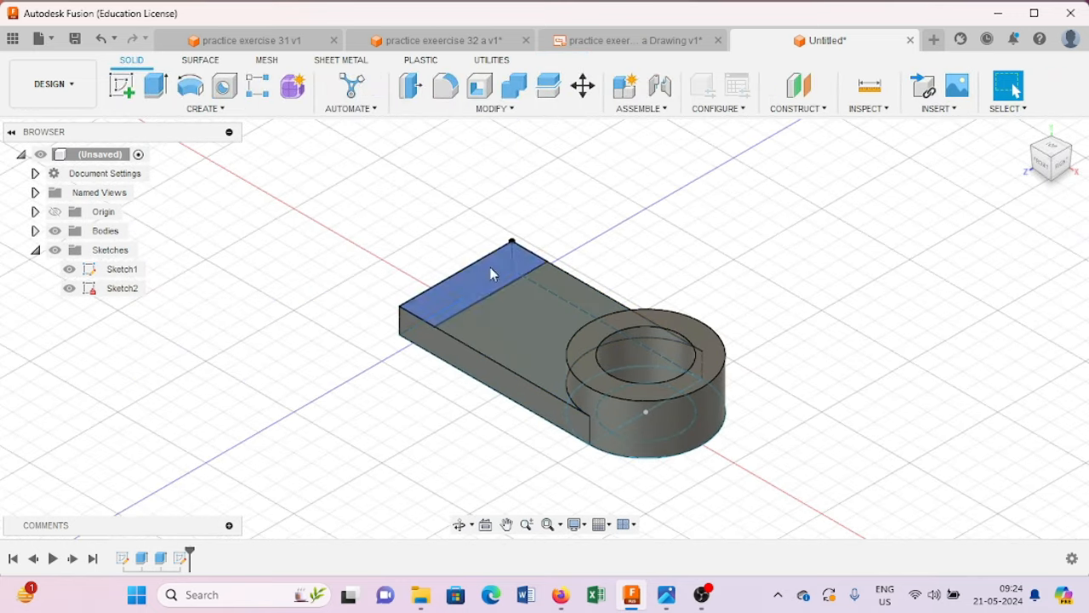
Step: Check the overall height in the drawing and extrude the 32 x 10 mm rectangle 42 mm upward to form the upright
{"action": "left_click", "coordinate": [493, 265]}
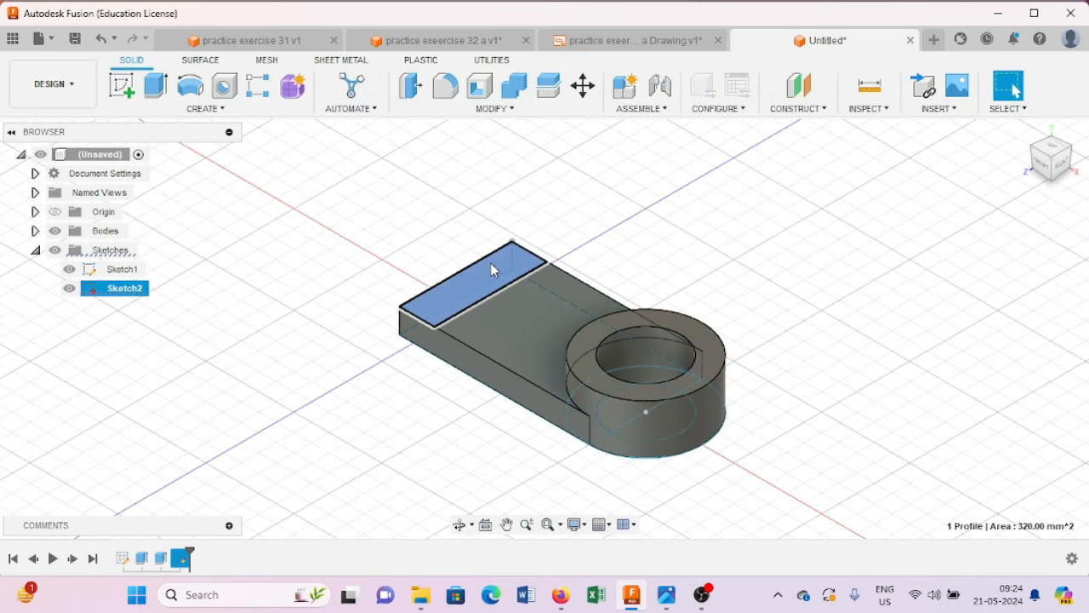
{"action": "left_click", "coordinate": [156, 89]}
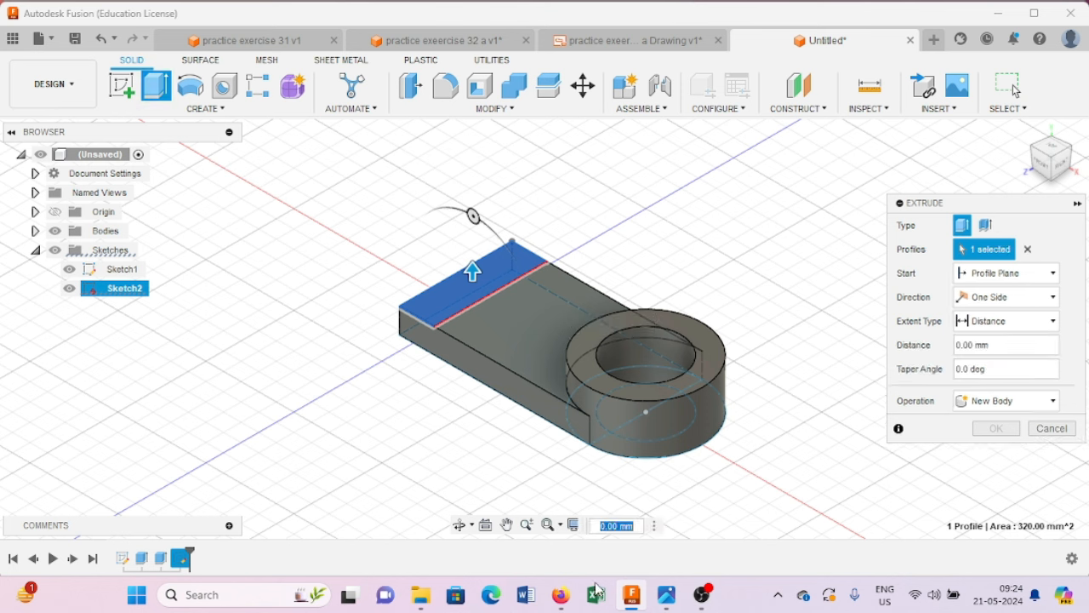
{"action": "mouse_move", "coordinate": [668, 600]}
{"action": "mouse_move", "coordinate": [632, 603]}
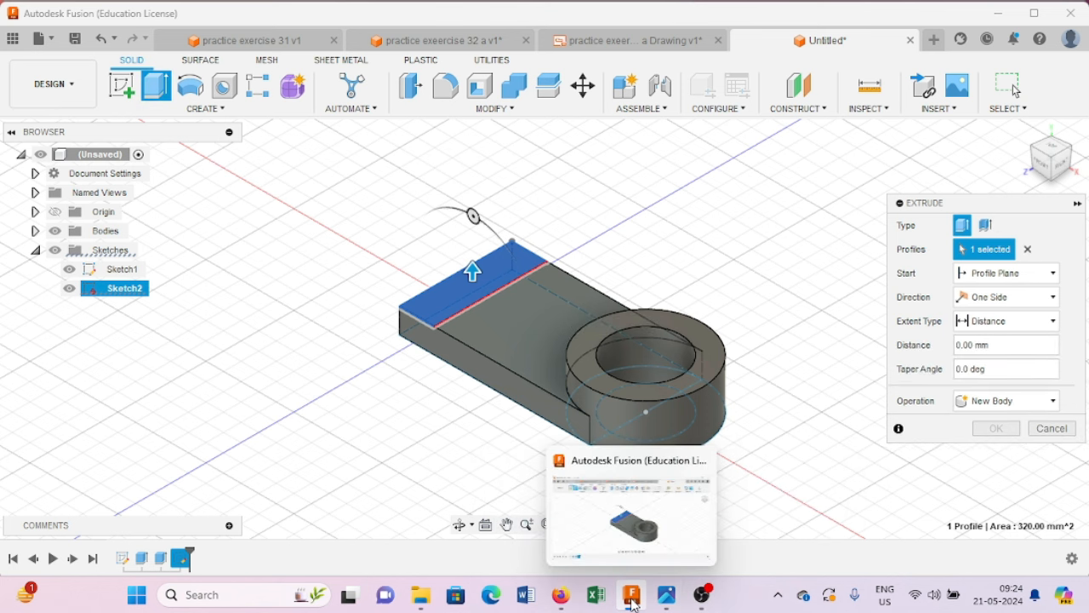
{"action": "left_click", "coordinate": [622, 42]}
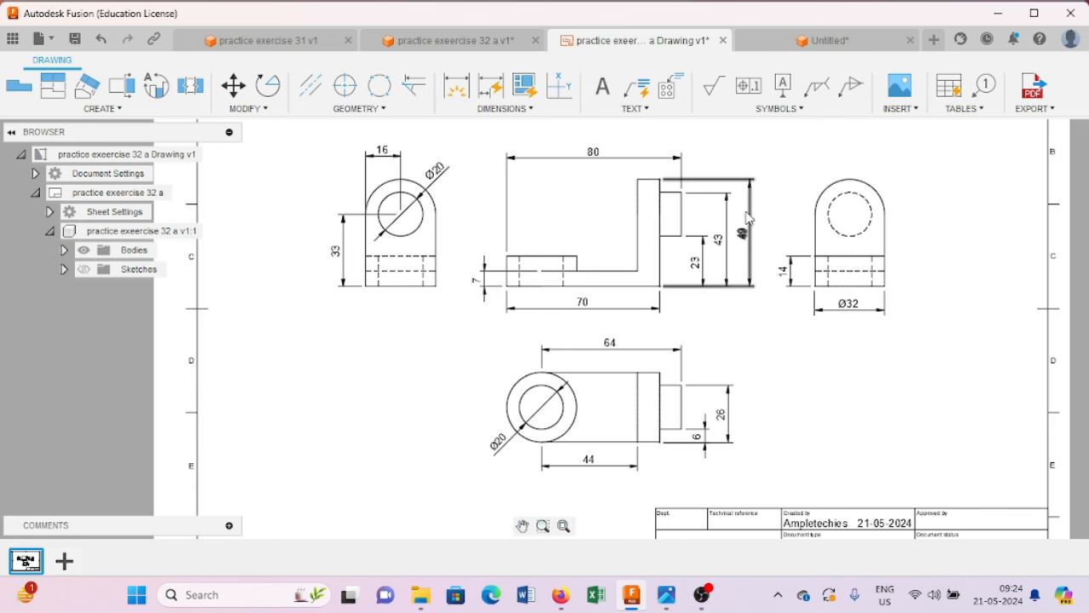
{"action": "left_click", "coordinate": [791, 43]}
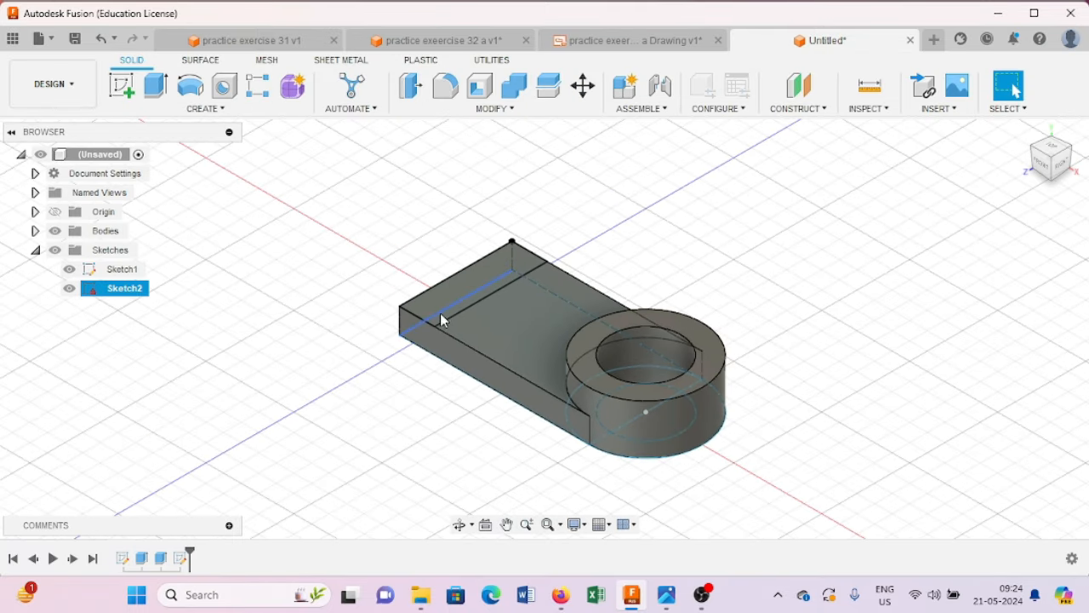
{"action": "left_click", "coordinate": [463, 296]}
{"action": "left_click", "coordinate": [462, 291]}
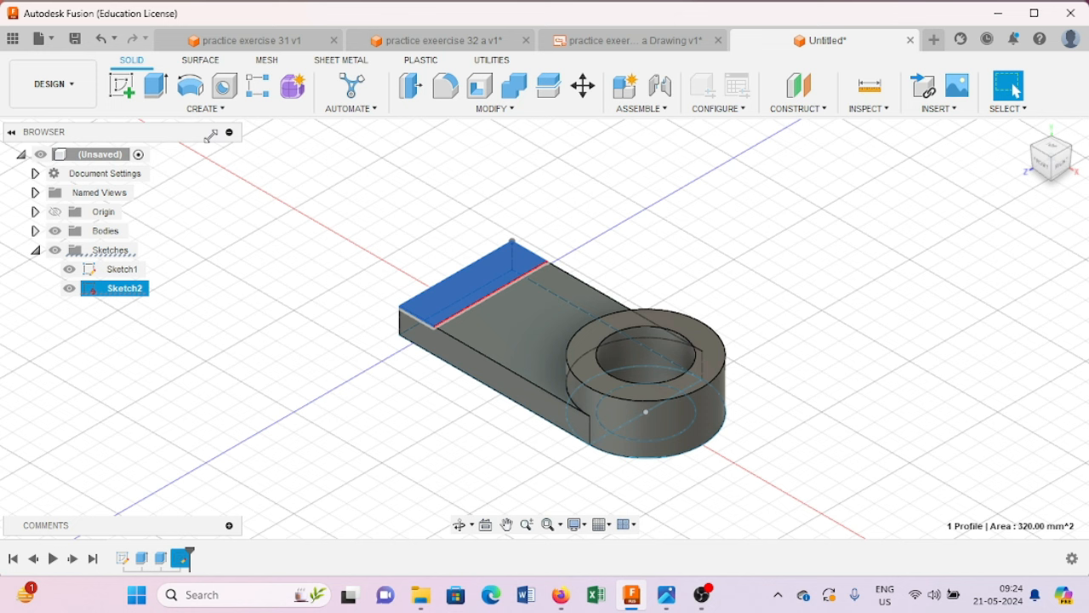
{"action": "left_click", "coordinate": [155, 87]}
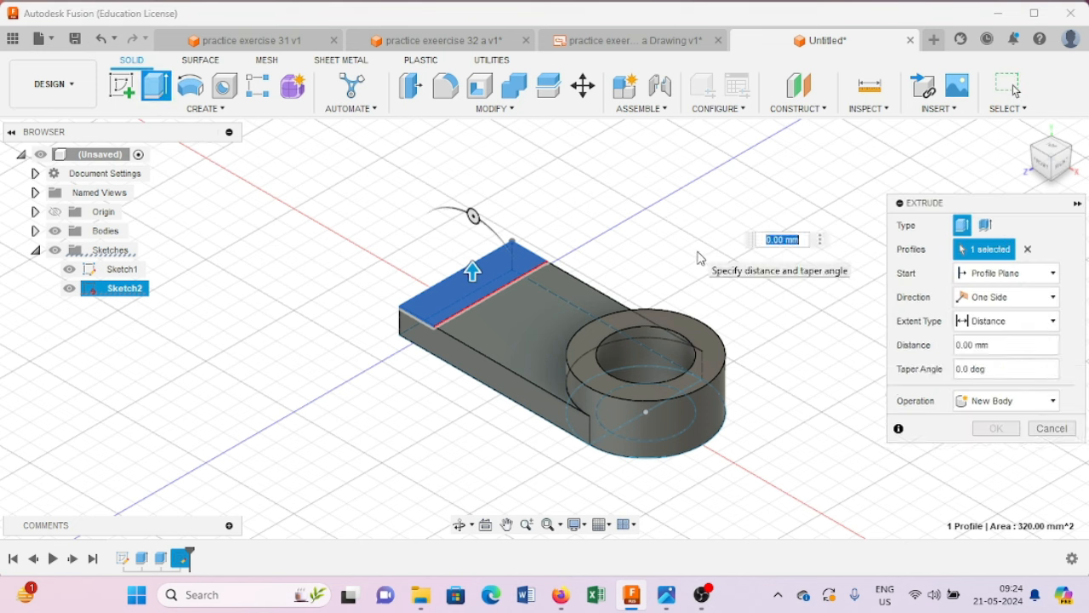
{"action": "type", "text": "42"}
{"action": "key", "text": "Return"}
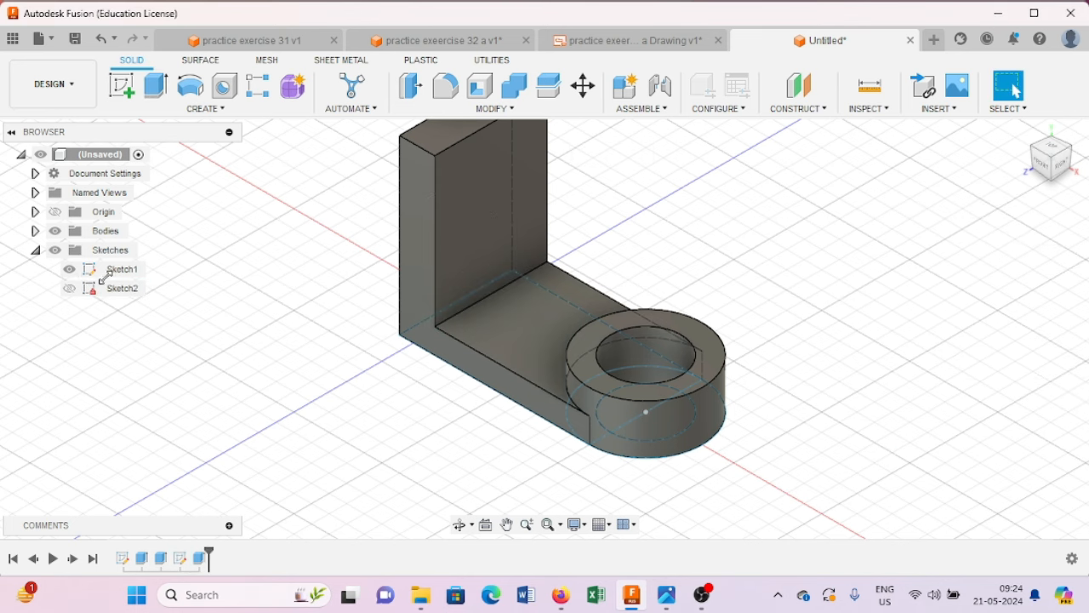
Step: Fillet the two short top edges of the upright with a 16 mm radius to round its top
{"action": "middle_click_drag", "start_coordinate": [301, 297], "coordinate": [345, 264], "text": "shift"}
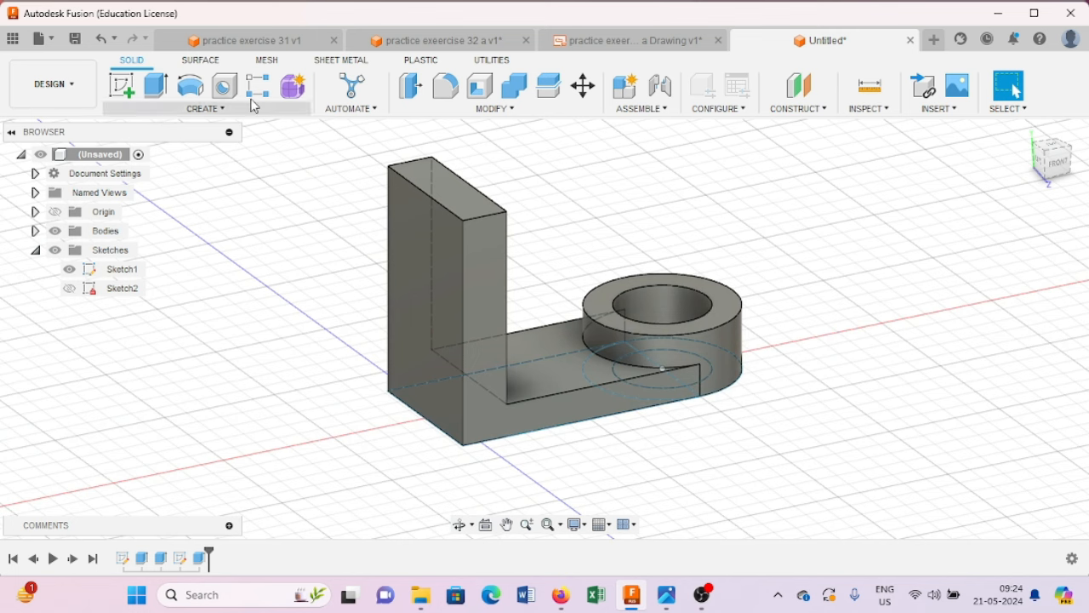
{"action": "left_click", "coordinate": [444, 86]}
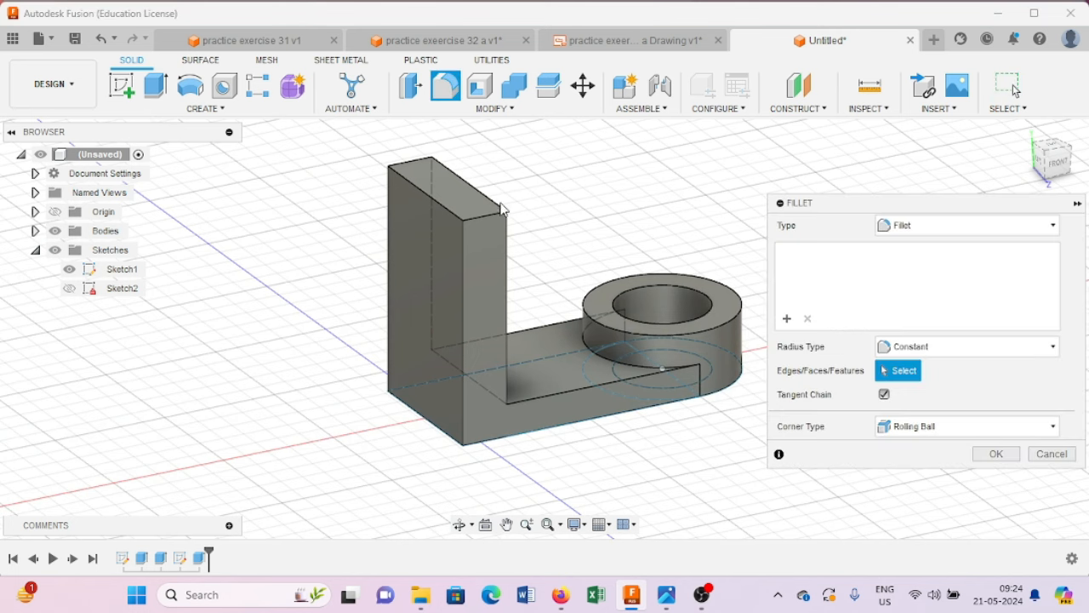
{"action": "left_click", "coordinate": [496, 216]}
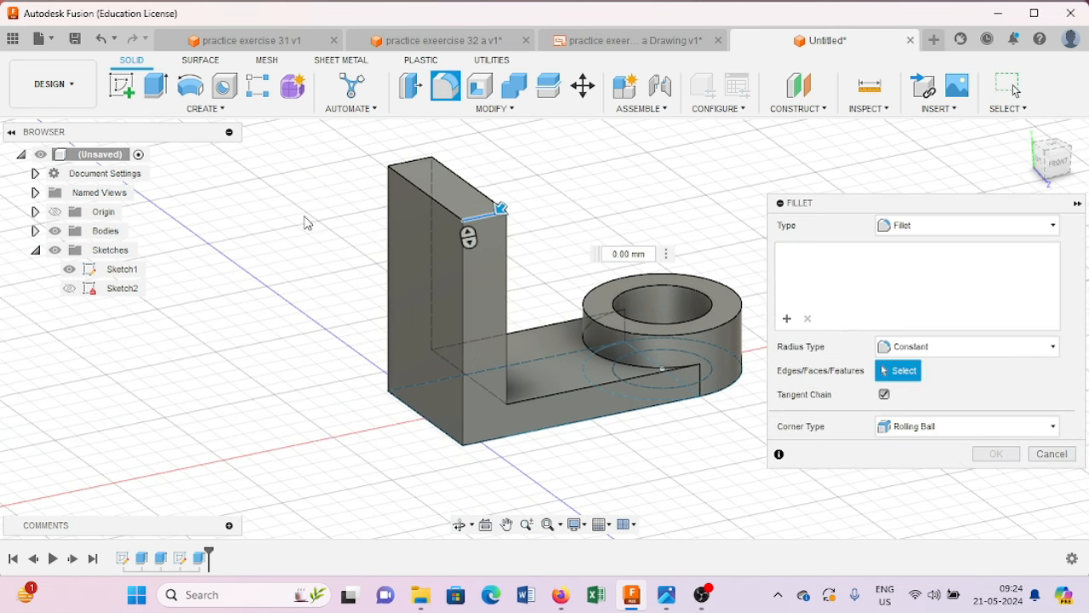
{"action": "middle_click_drag", "start_coordinate": [371, 232], "coordinate": [401, 246], "text": "shift"}
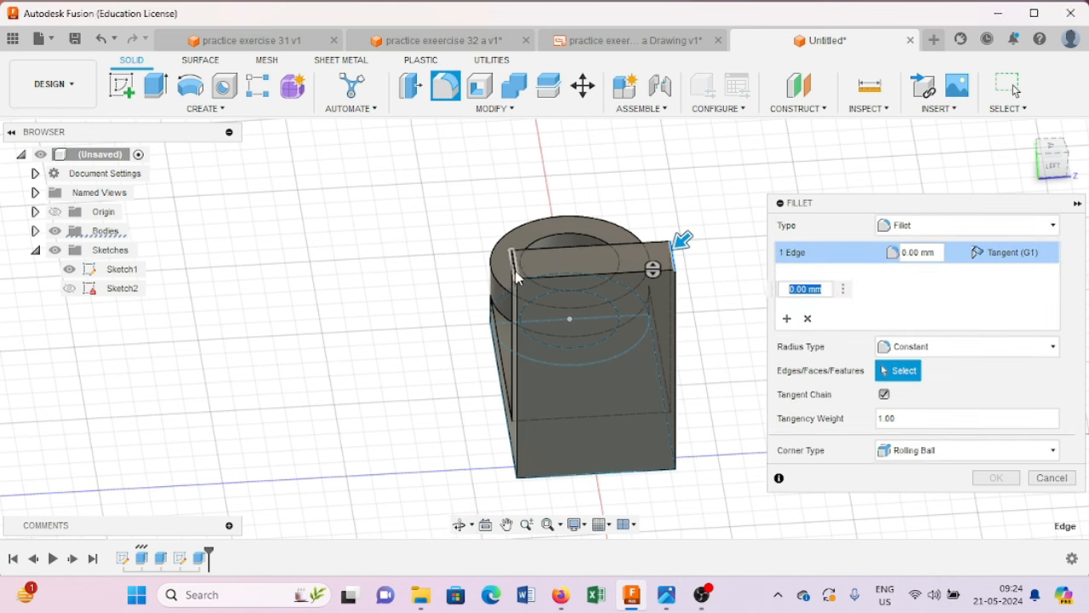
{"action": "left_click", "coordinate": [546, 258]}
{"action": "left_click", "coordinate": [545, 258]}
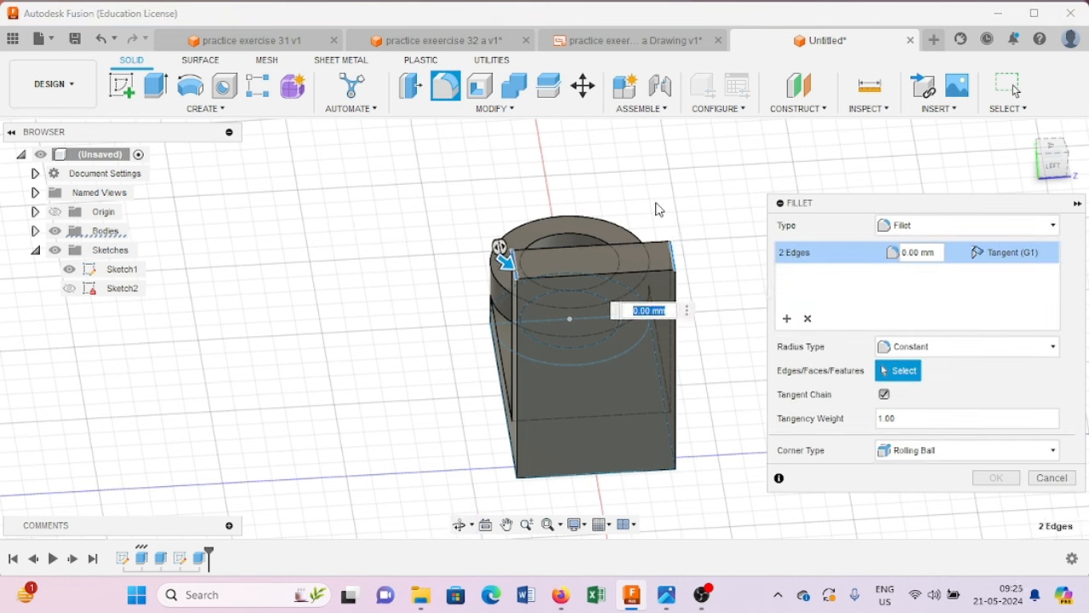
{"action": "type", "text": "10"}
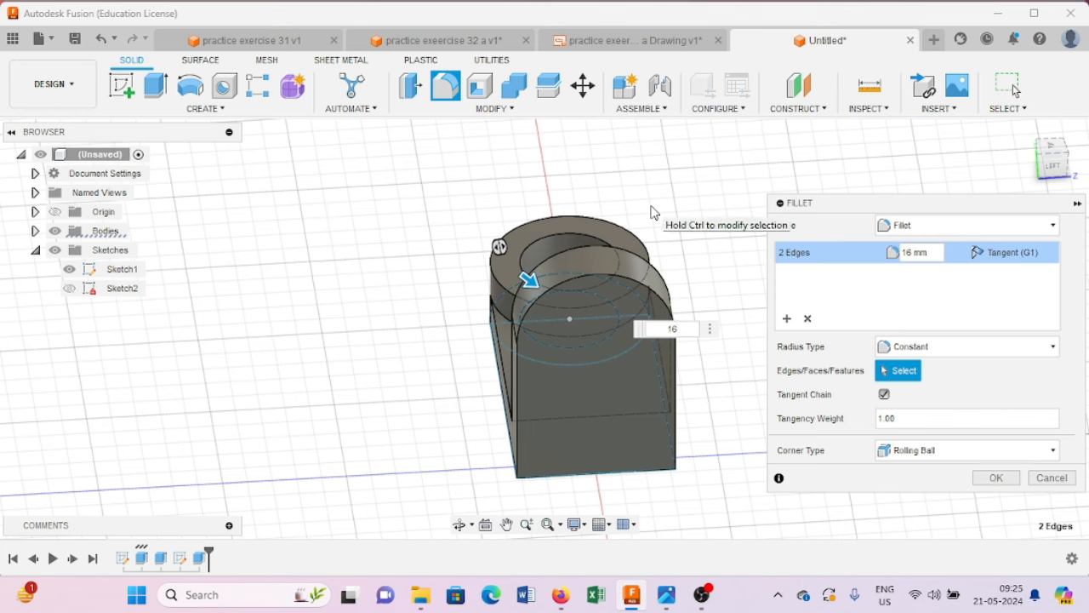
{"action": "key", "text": "Return"}
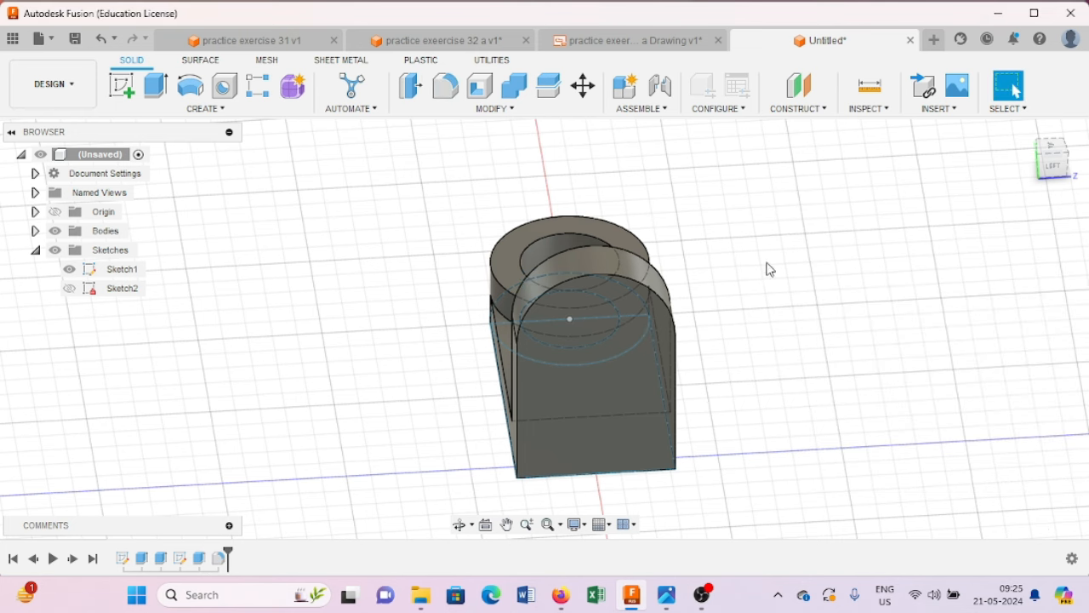
Step: Check the drawing, sketch a 20 mm diameter circle on the upright's outer face concentric with its rounded top, and finish the sketch
{"action": "middle_click_drag", "start_coordinate": [767, 263], "coordinate": [678, 224], "text": "shift"}
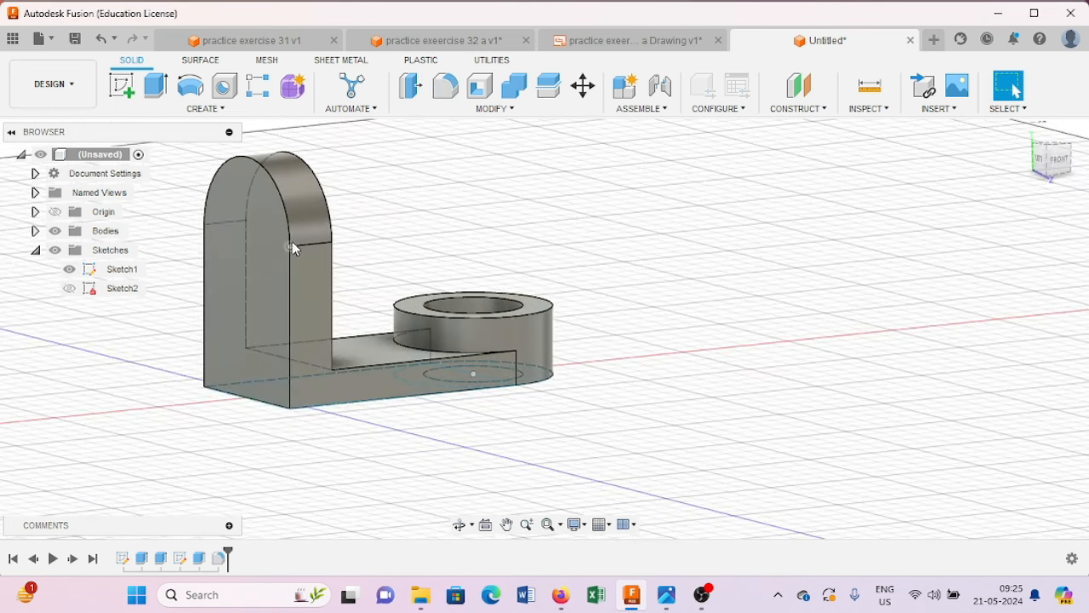
{"action": "left_click", "coordinate": [122, 86]}
{"action": "left_click", "coordinate": [234, 319]}
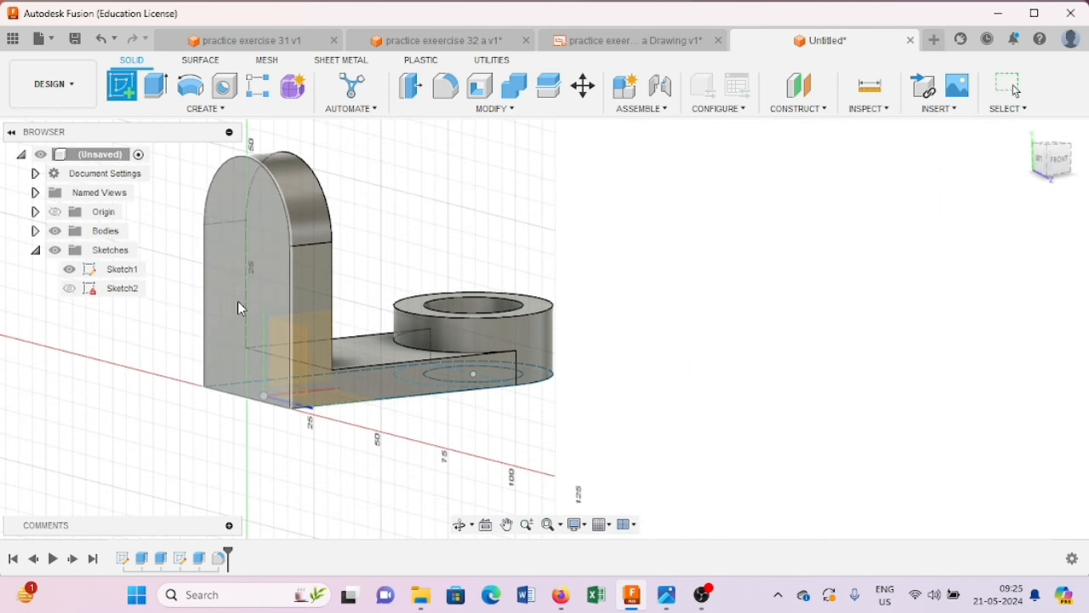
{"action": "left_click", "coordinate": [238, 300]}
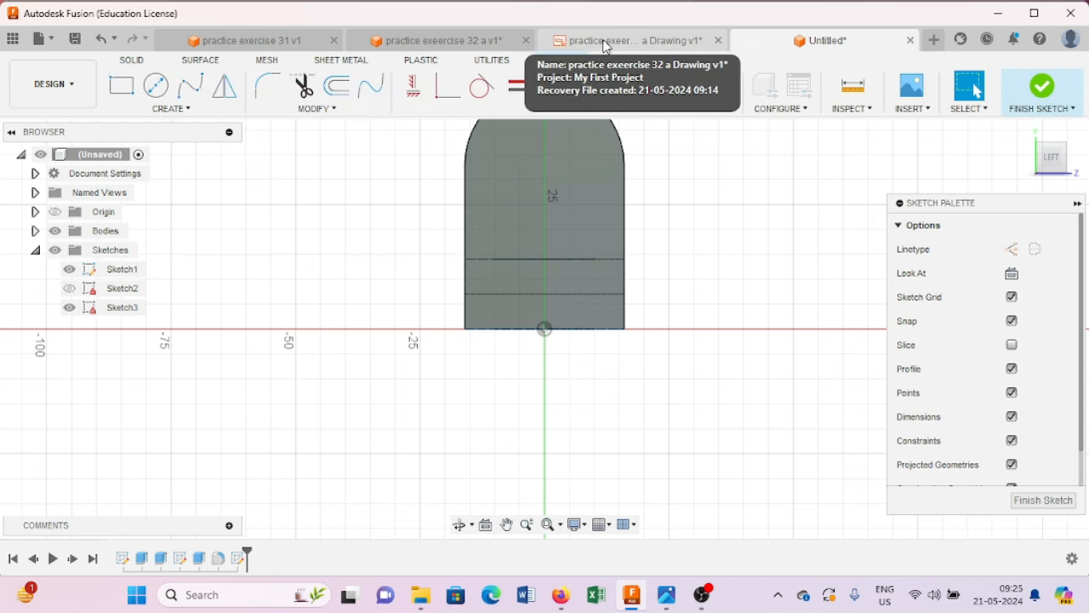
{"action": "left_click", "coordinate": [604, 41]}
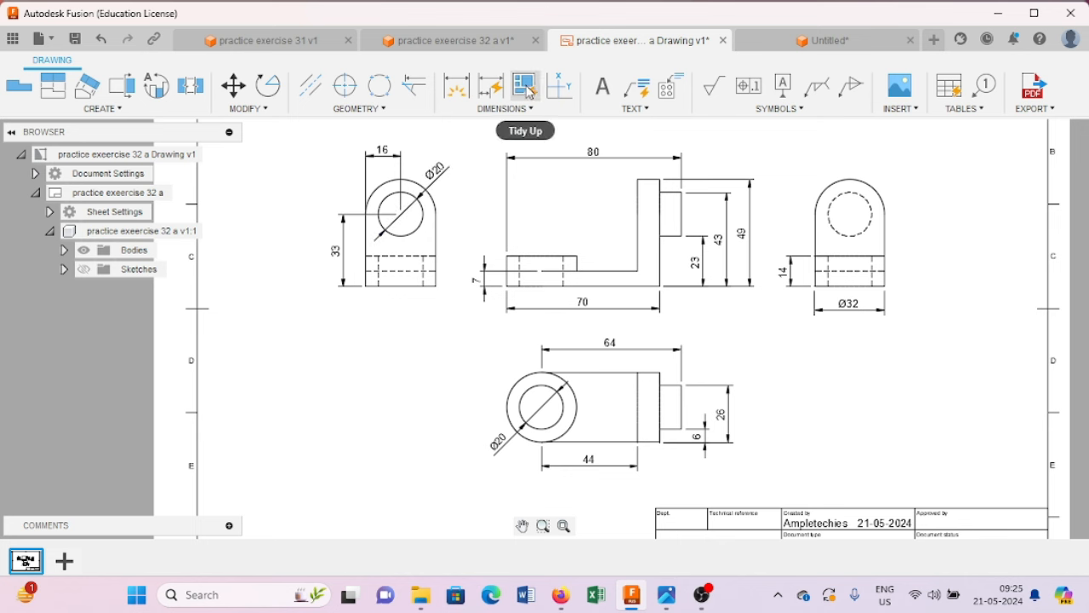
{"action": "left_click", "coordinate": [783, 43]}
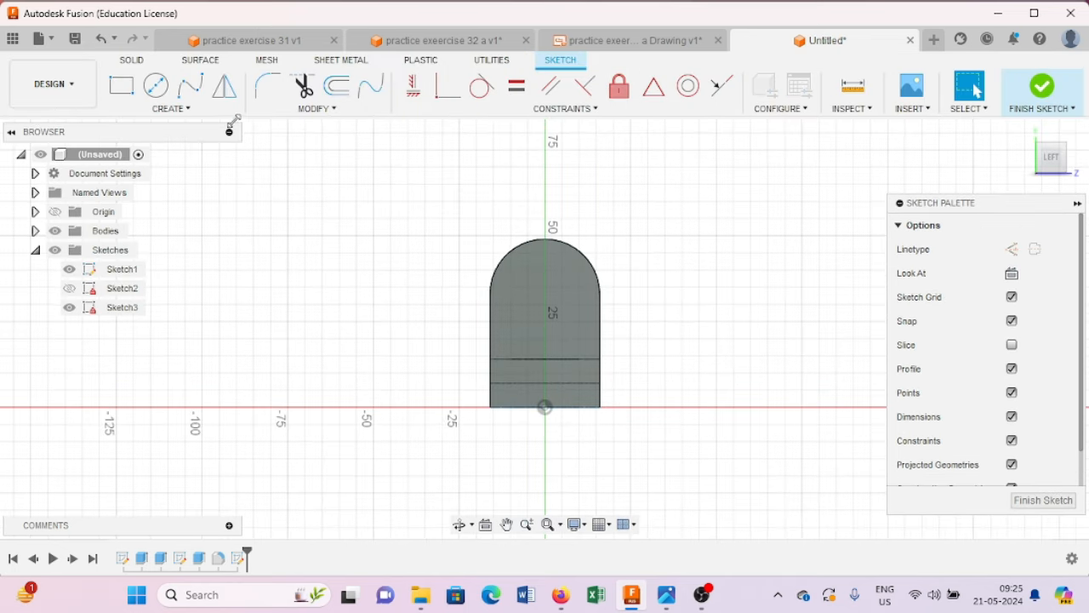
{"action": "left_click", "coordinate": [156, 85]}
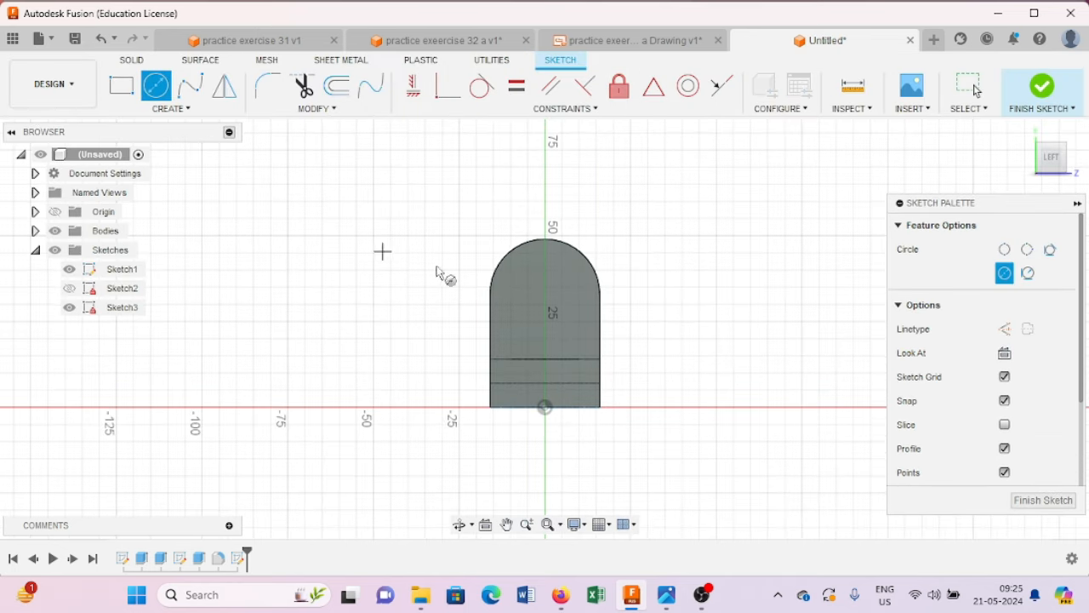
{"action": "left_click", "coordinate": [544, 294]}
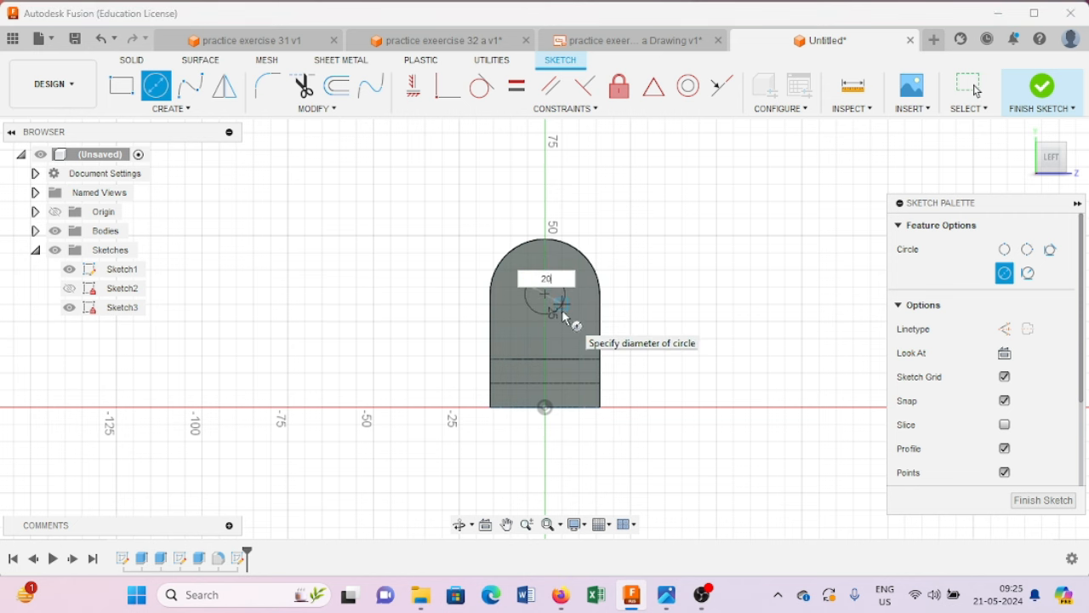
{"action": "key", "text": "Return"}
{"action": "key", "text": "Escape"}
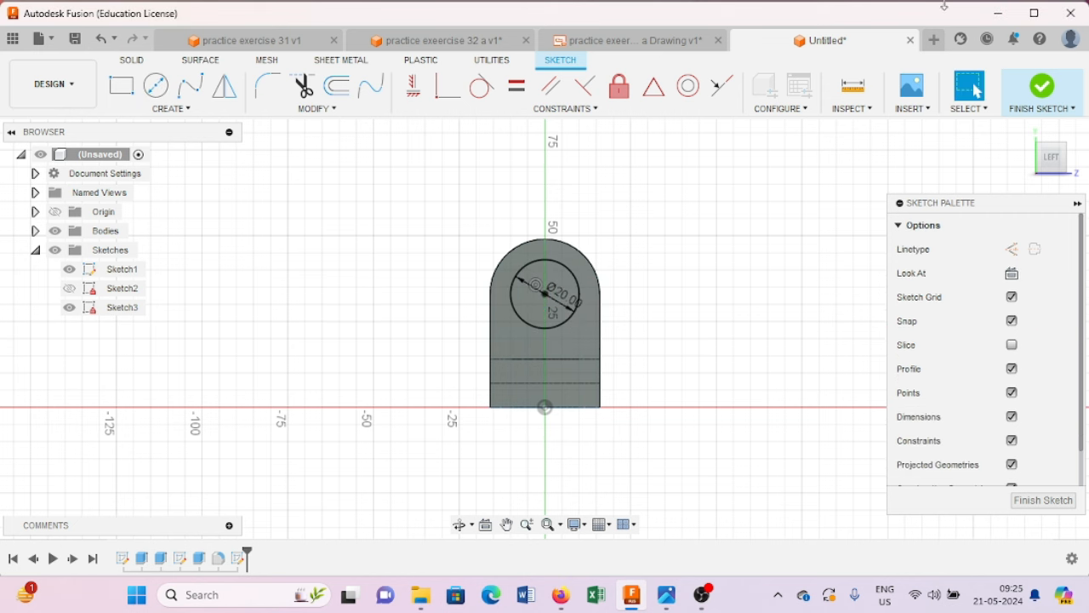
{"action": "left_click", "coordinate": [1041, 86]}
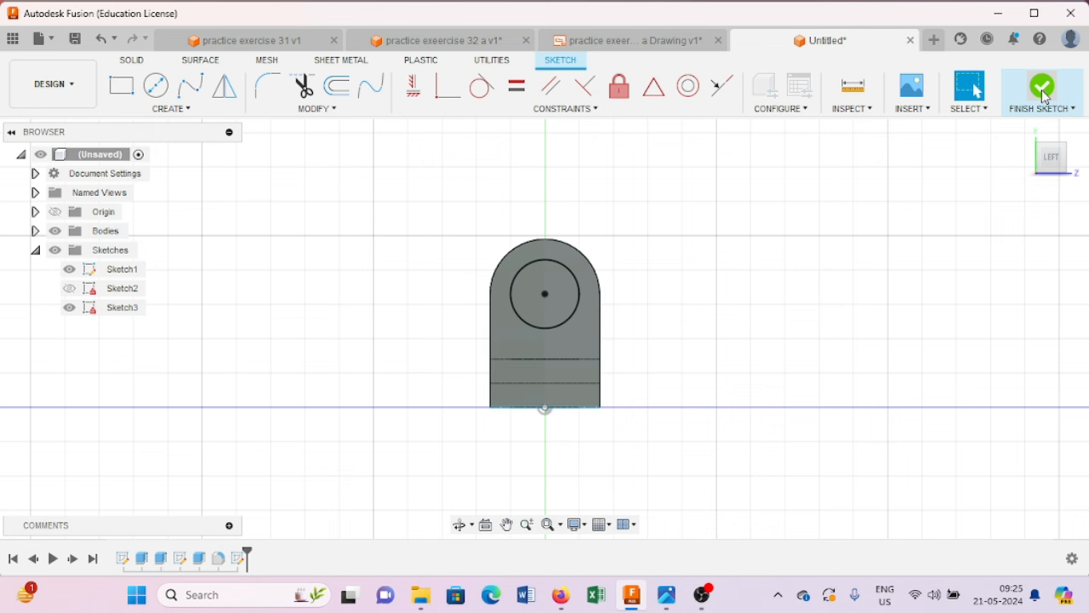
{"action": "left_click", "coordinate": [1025, 132]}
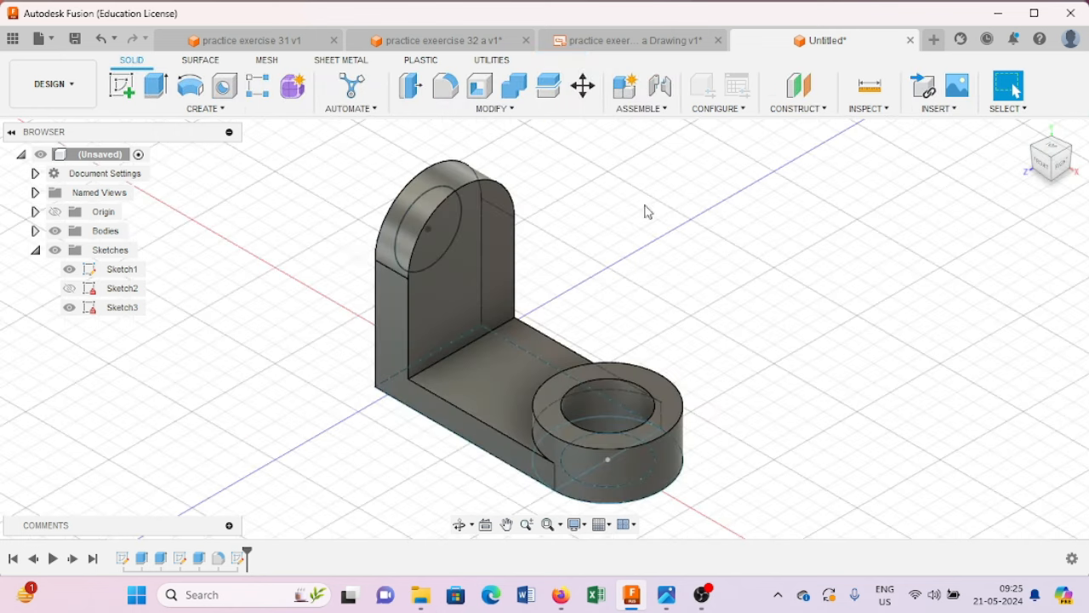
{"action": "middle_click_drag", "start_coordinate": [307, 216], "coordinate": [388, 232], "text": "shift"}
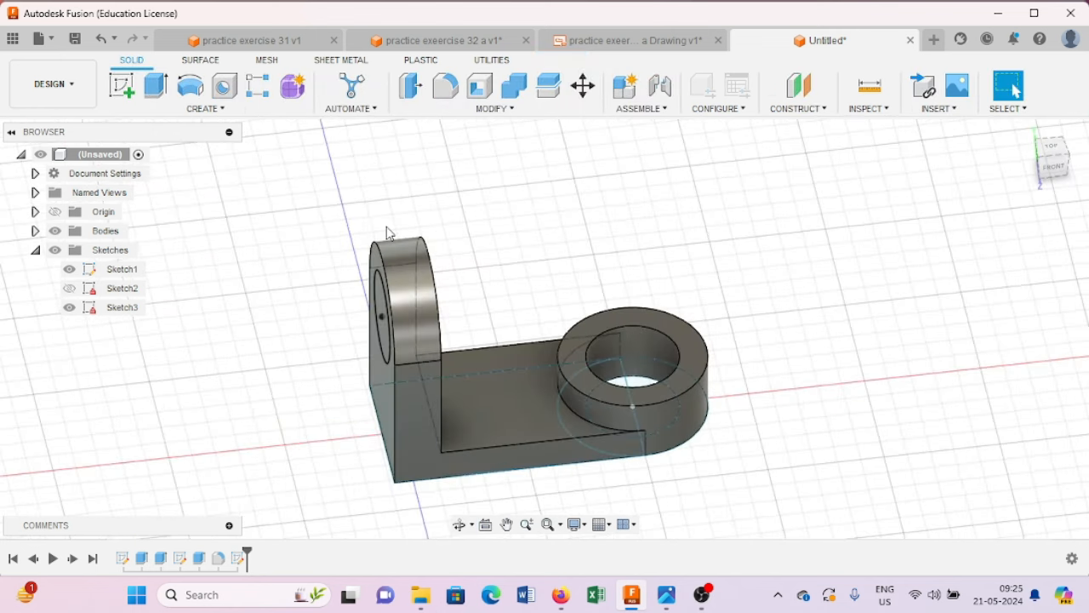
Step: Check the boss length in the drawing and extrude the 20 mm circle 10 mm outward from the upright's outer face
{"action": "left_click", "coordinate": [156, 85]}
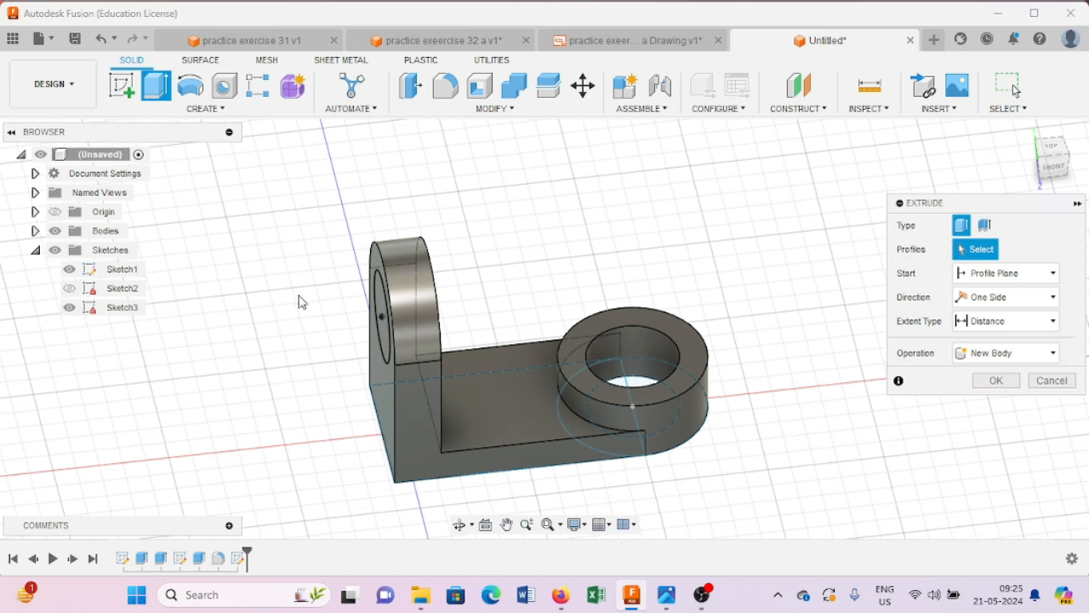
{"action": "left_click", "coordinate": [375, 303]}
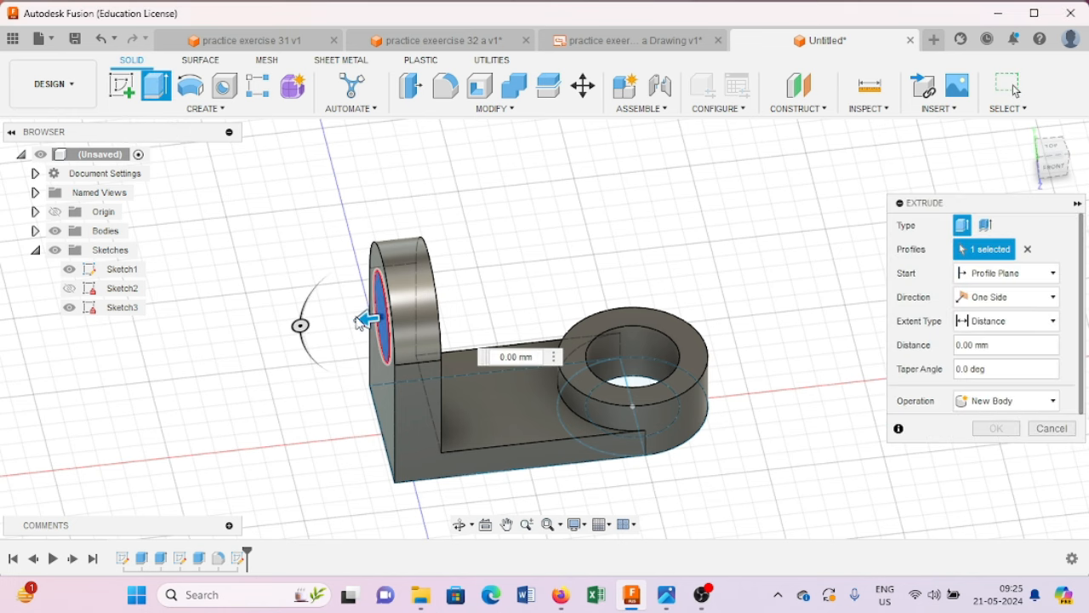
{"action": "left_click", "coordinate": [634, 41]}
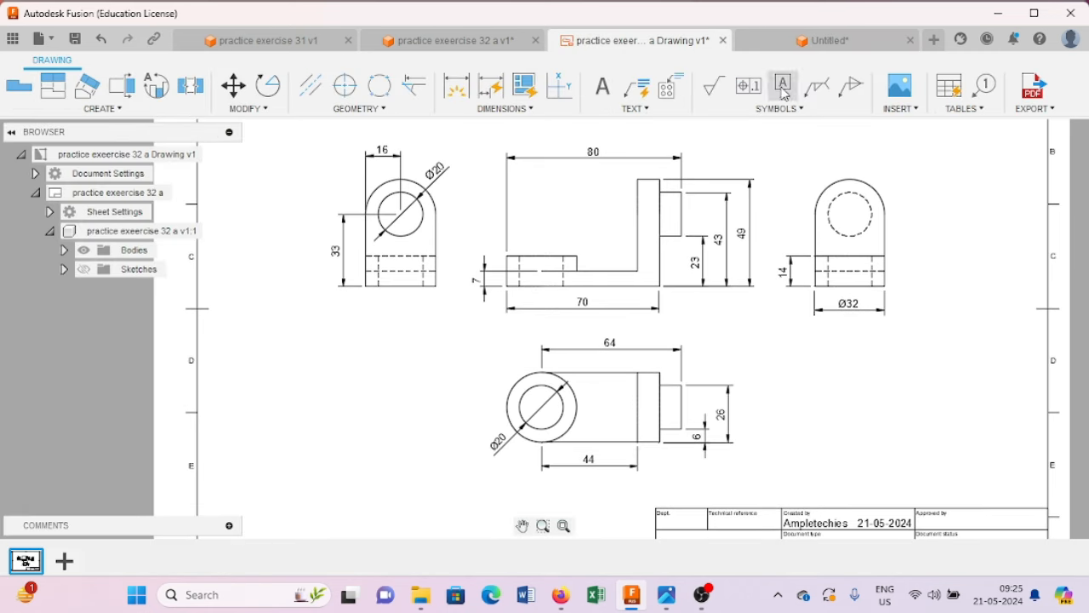
{"action": "left_click", "coordinate": [800, 41]}
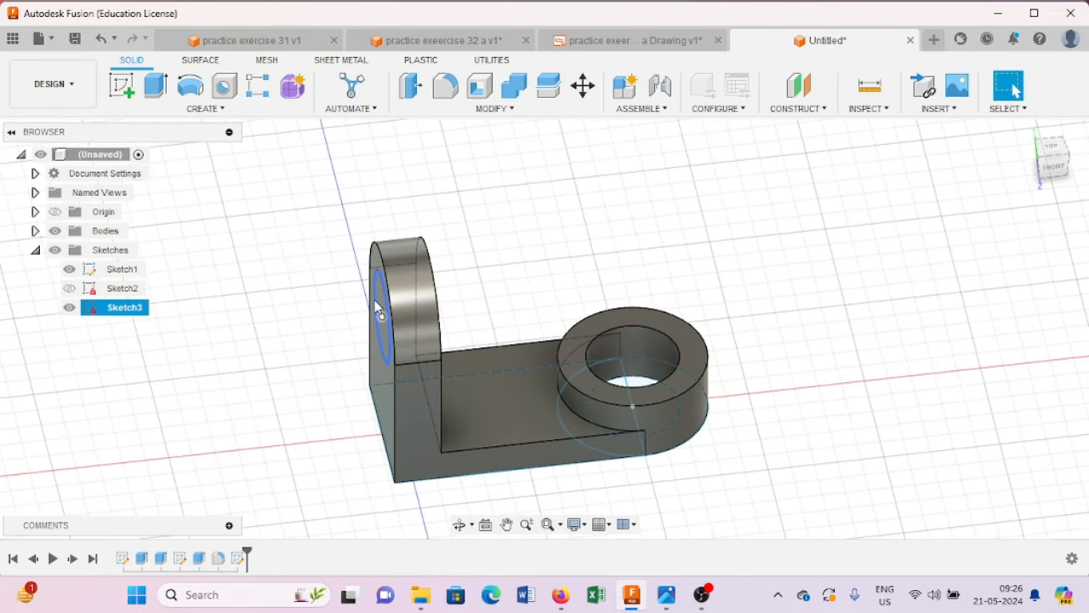
{"action": "left_click", "coordinate": [156, 86]}
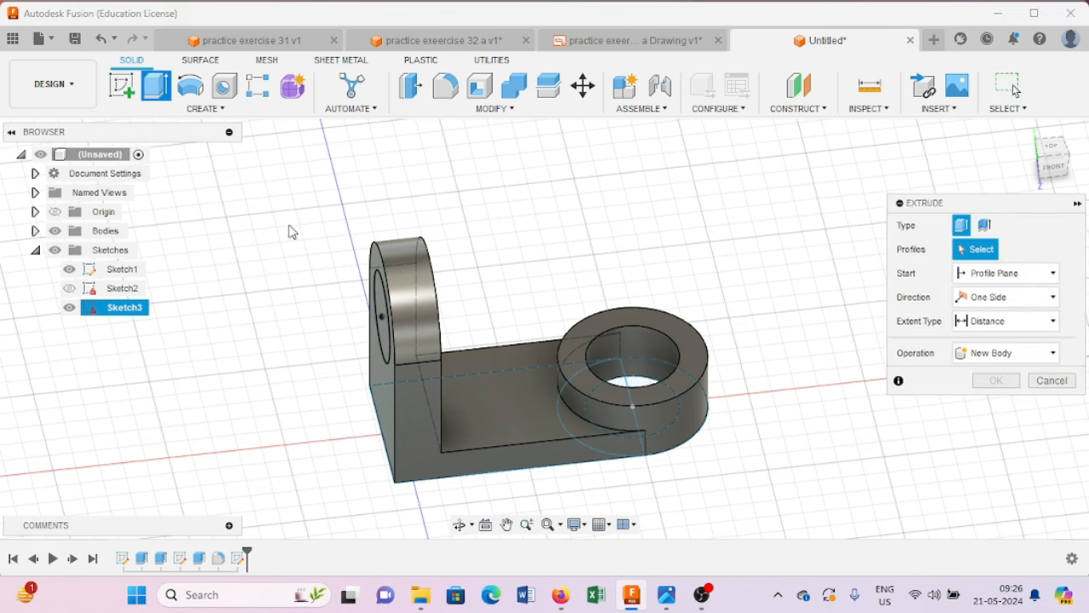
{"action": "left_click", "coordinate": [379, 302]}
{"action": "type", "text": "10"}
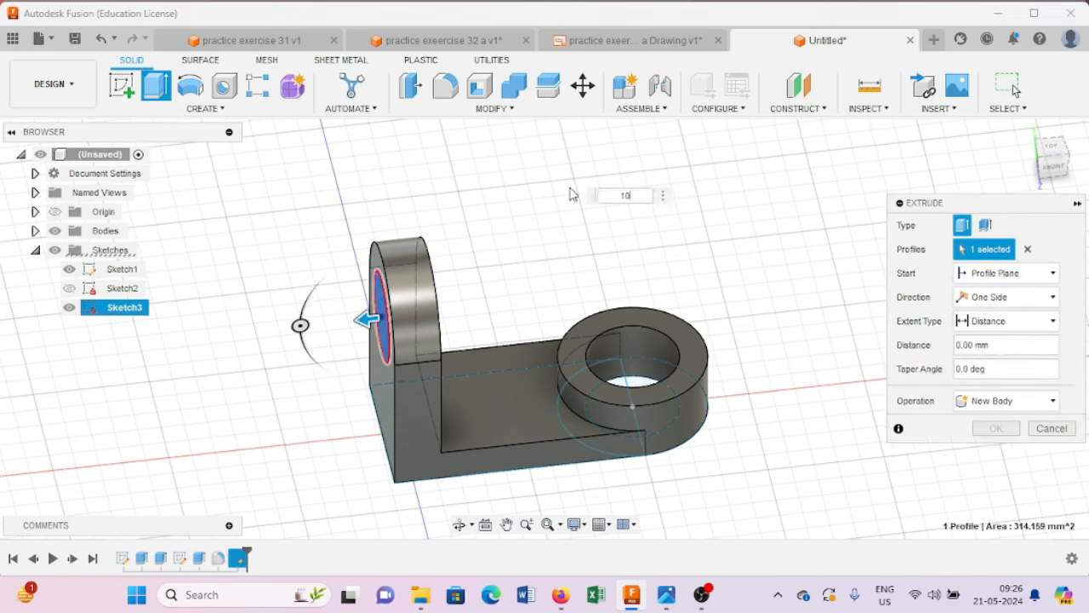
{"action": "key", "text": "Return"}
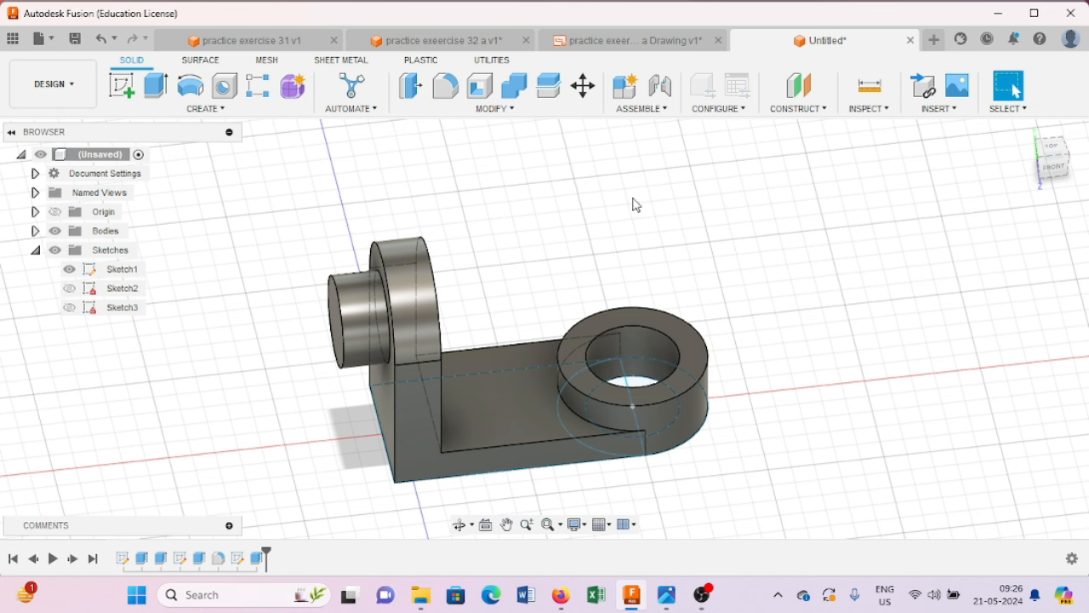
Step: Apply the Paint - Enamel Glossy (Blue) appearance to the whole bracket
{"action": "left_click", "coordinate": [528, 111]}
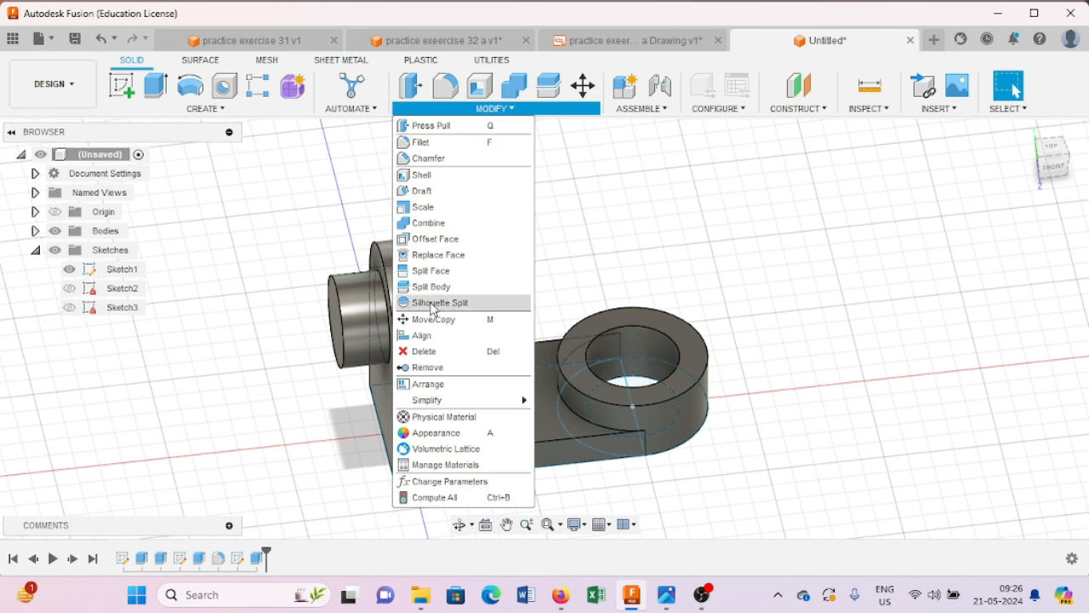
{"action": "left_click", "coordinate": [446, 433]}
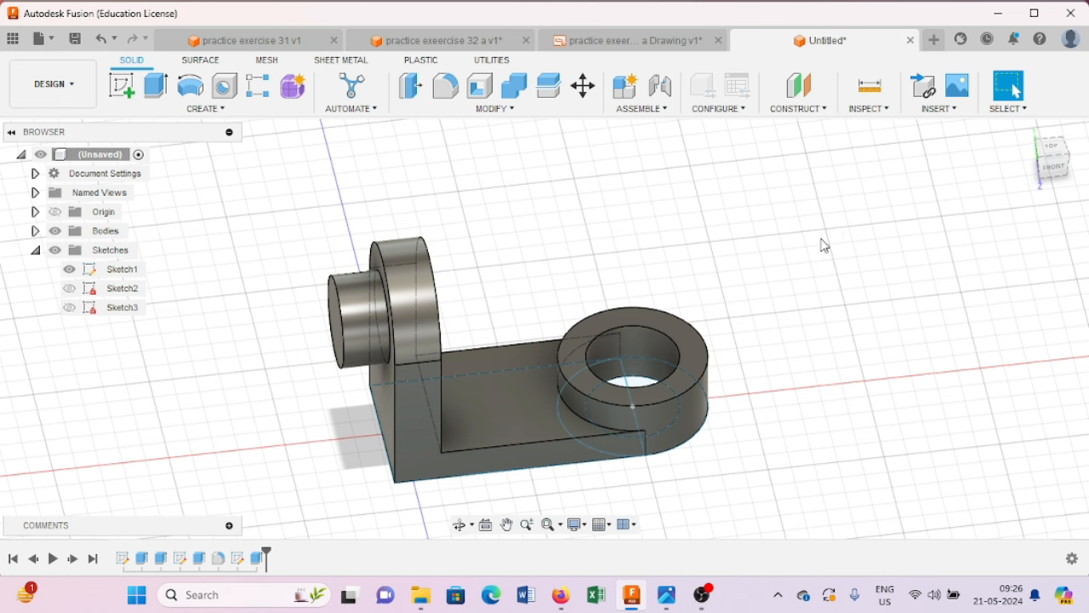
{"action": "scroll", "coordinate": [824, 346], "scroll_direction": "down", "scroll_amount": 5}
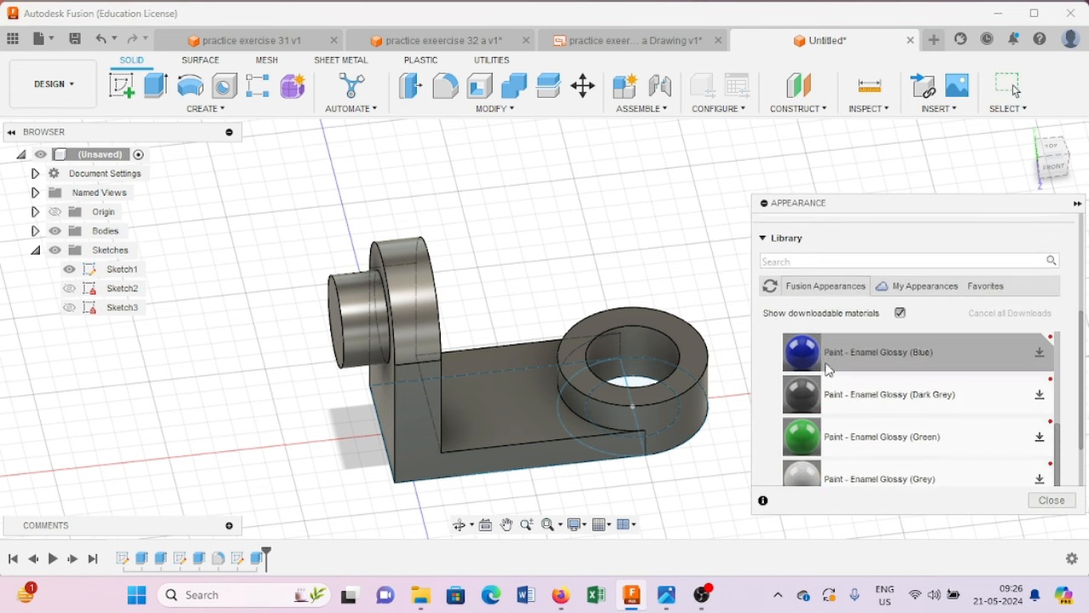
{"action": "left_click_drag", "start_coordinate": [832, 360], "coordinate": [673, 391]}
{"action": "left_click_drag", "start_coordinate": [460, 396], "coordinate": [462, 396]}
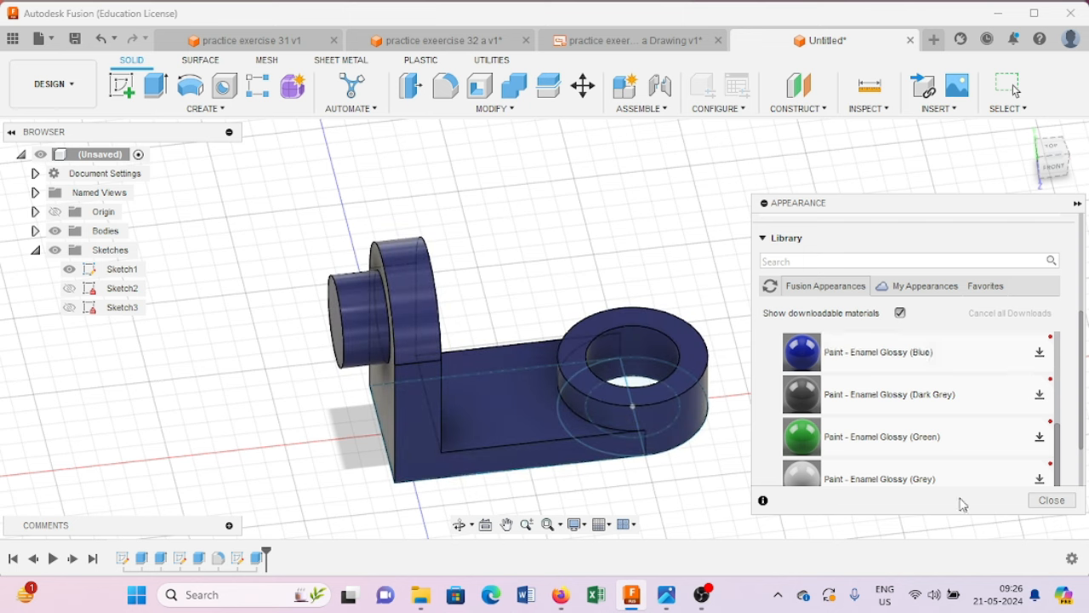
{"action": "left_click", "coordinate": [1052, 501]}
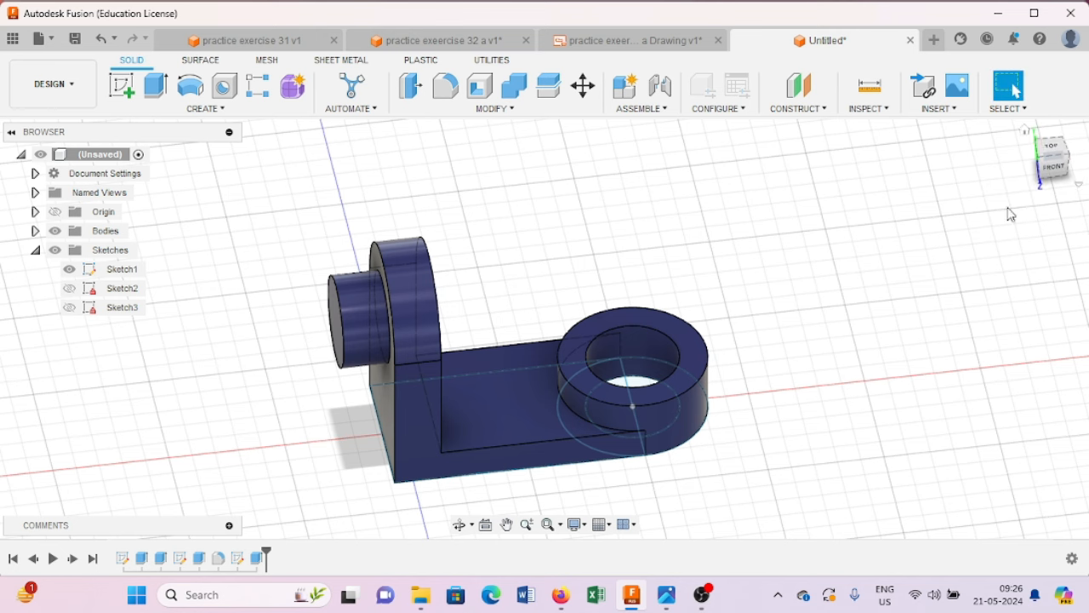
Step: Show the bracket in the home view and compare it with the existing practice exeercise 32 a model
{"action": "left_click", "coordinate": [1027, 135]}
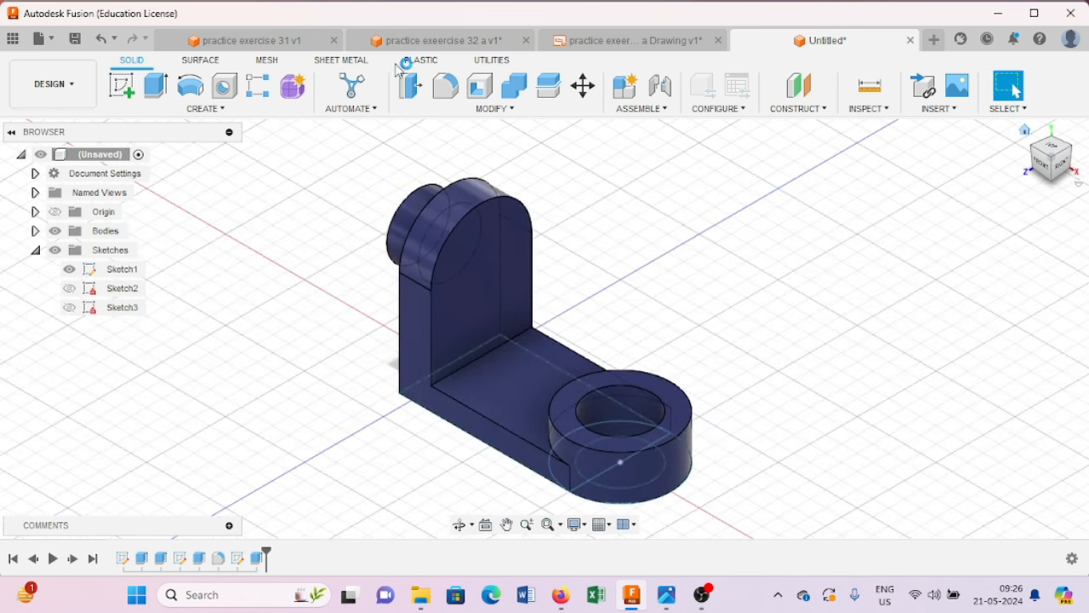
{"action": "left_click", "coordinate": [432, 41]}
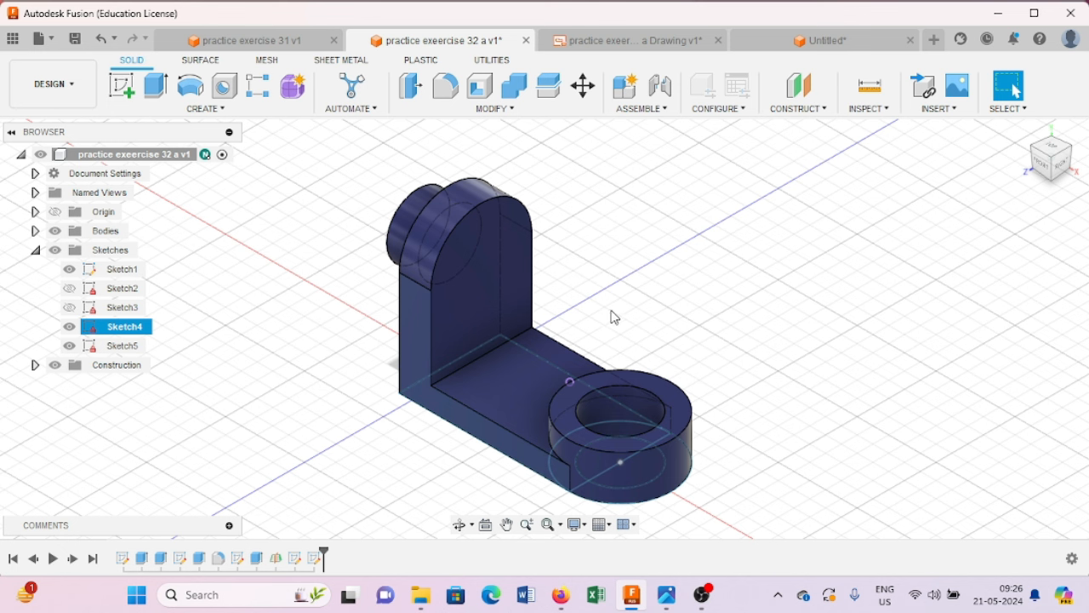
{"action": "left_click", "coordinate": [816, 41]}
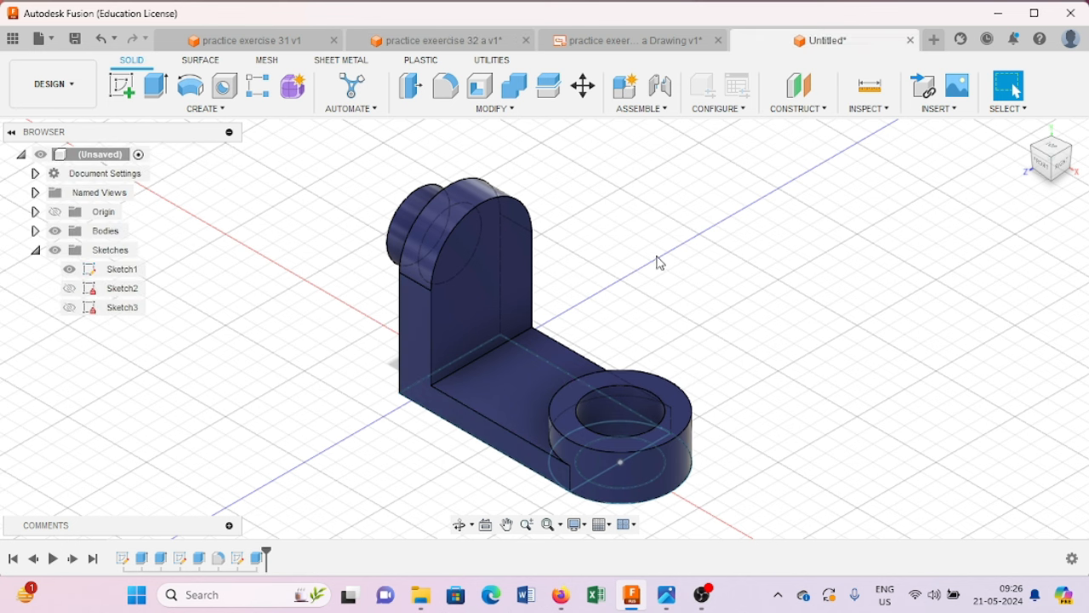